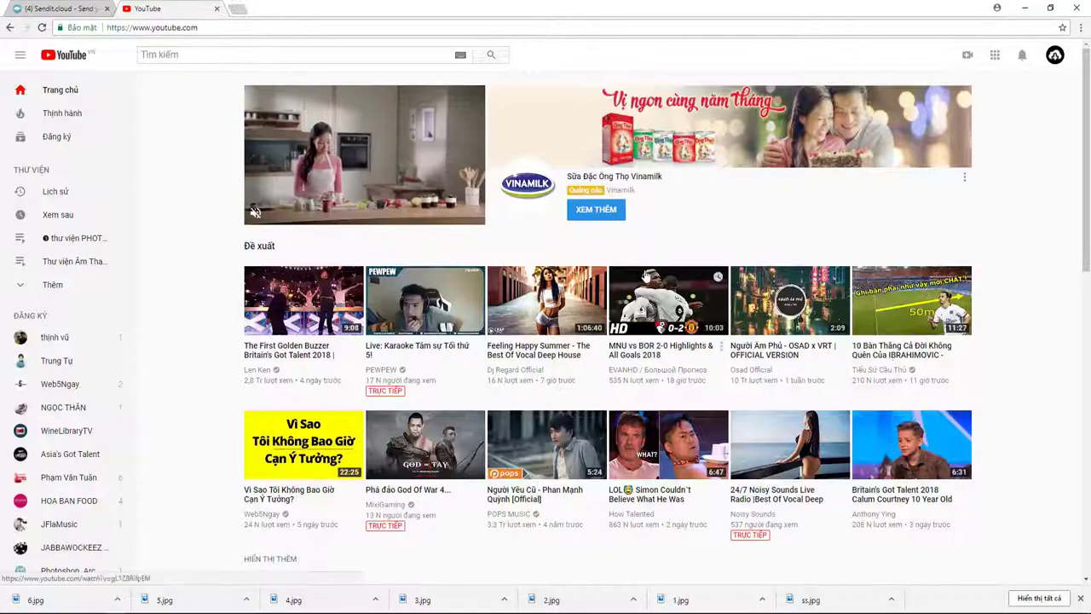
Search YouTube for 'autocad thuan quang' and subscribe to the AutoCAD Tutorials channel
text(autocad thuan quang)
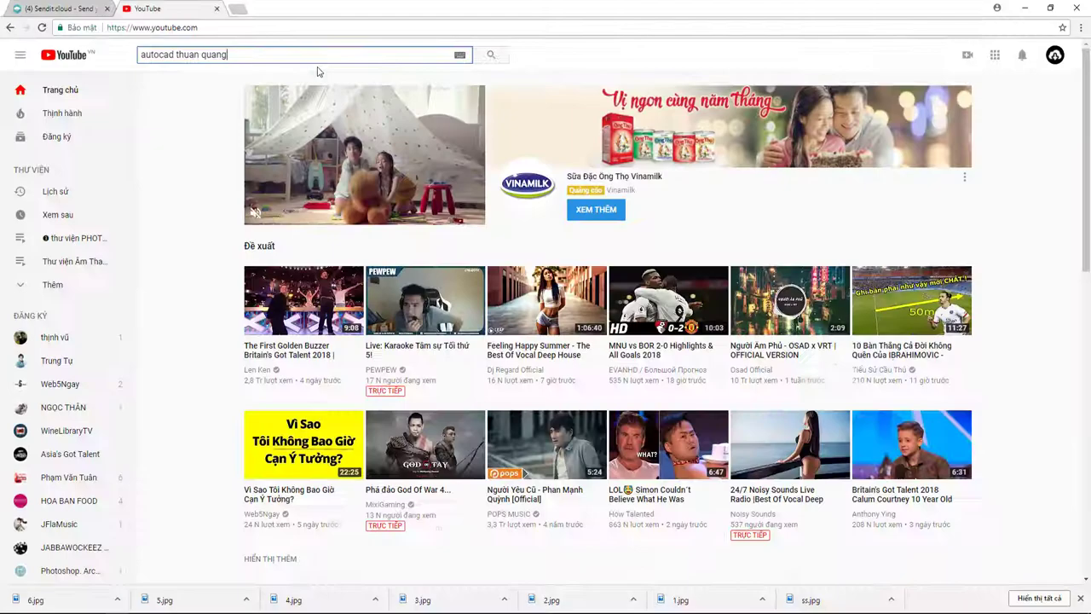
click(499, 60)
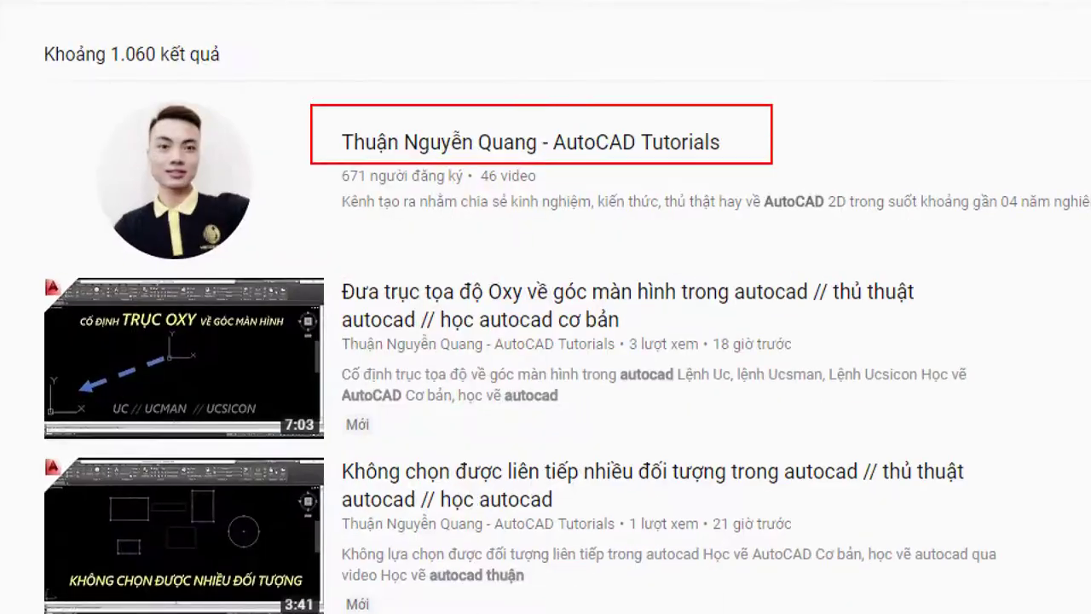
click(447, 148)
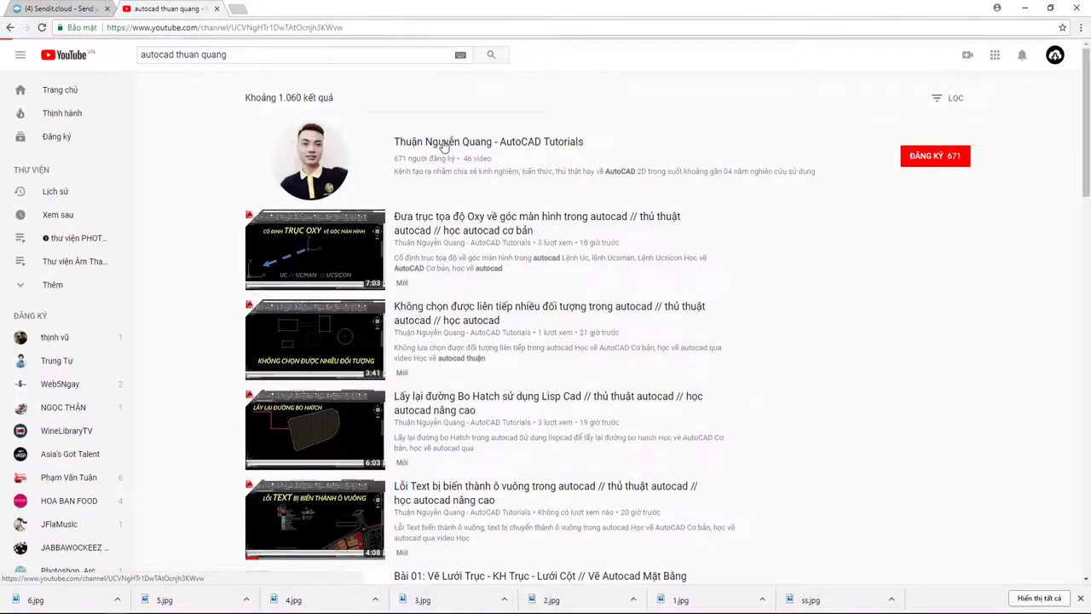
mouse_move(1088, 96)
mouse_down()
mouse_move(1088, 216)
mouse_move(1067, 248)
mouse_move(1089, 285)
mouse_move(1088, 51)
mouse_up()
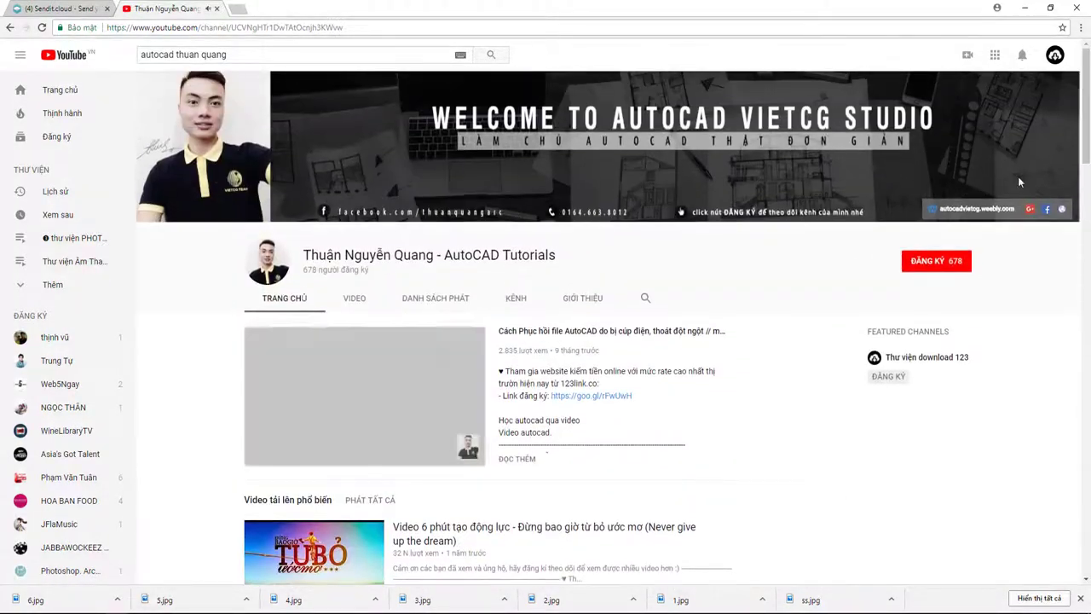
click(933, 264)
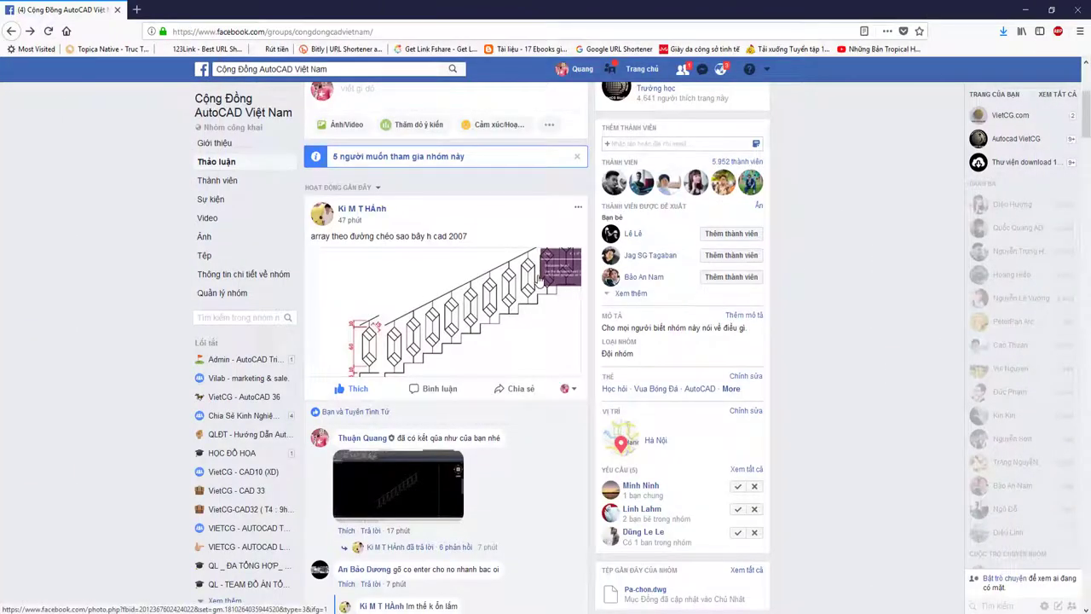
Scroll the group feed to the 'array theo đường chéo' post and view its staircase image full size
scroll(511, 268, up, 1)
scroll(443, 281, up, 1)
scroll(384, 256, up, 1)
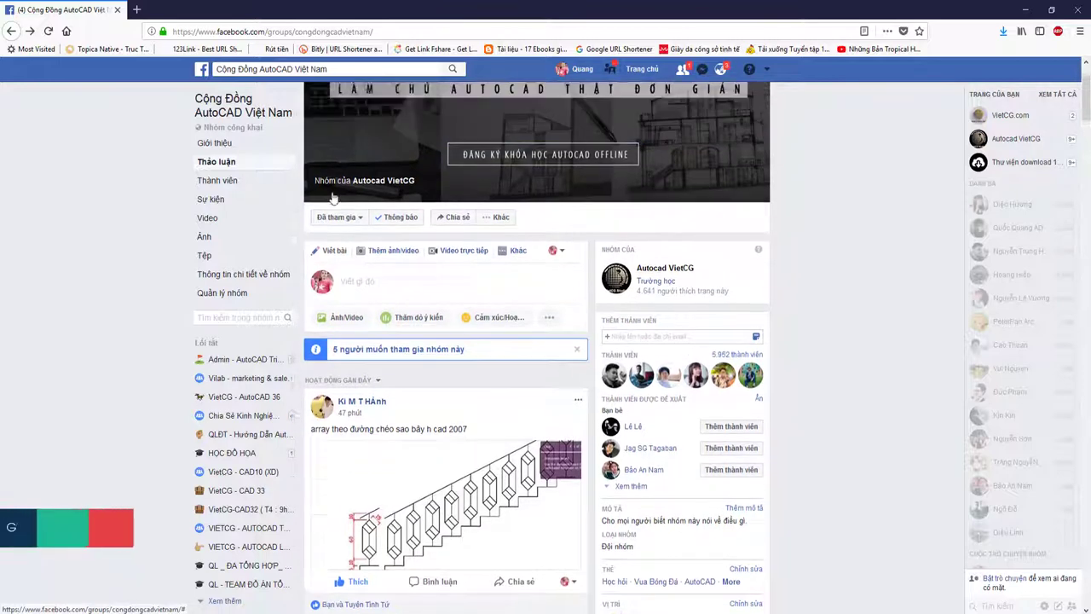
scroll(282, 170, up, 1)
mouse_move(454, 193)
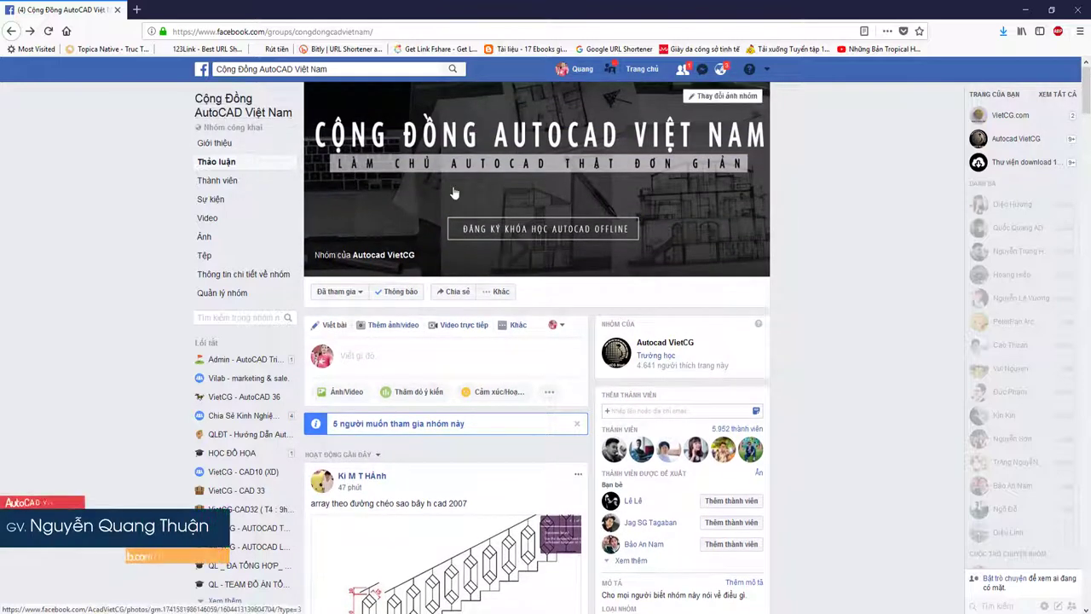
scroll(375, 230, down, 1)
scroll(362, 273, down, 1)
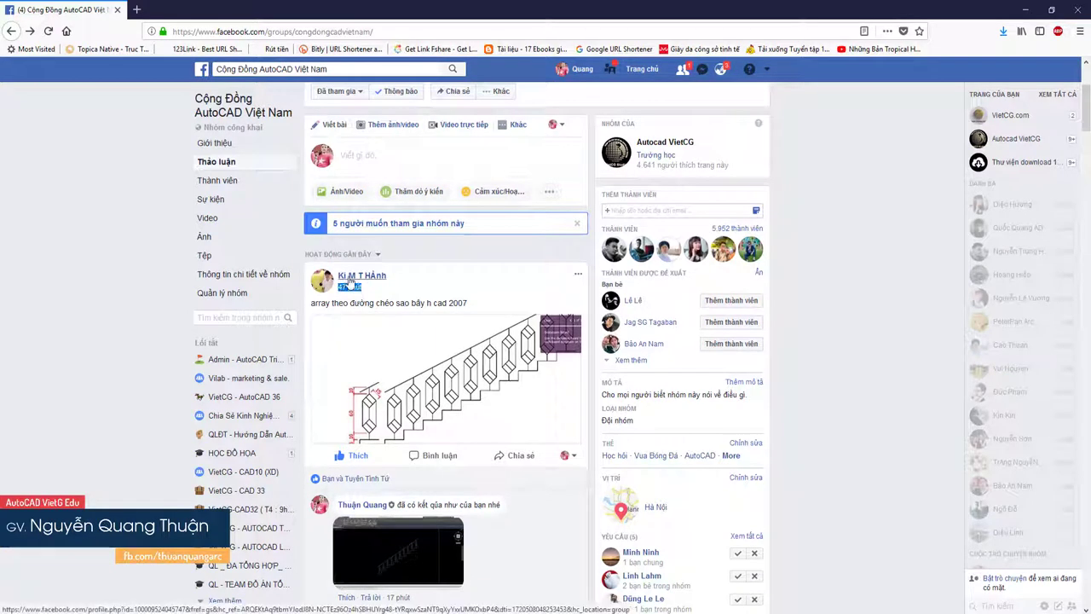
click(394, 290)
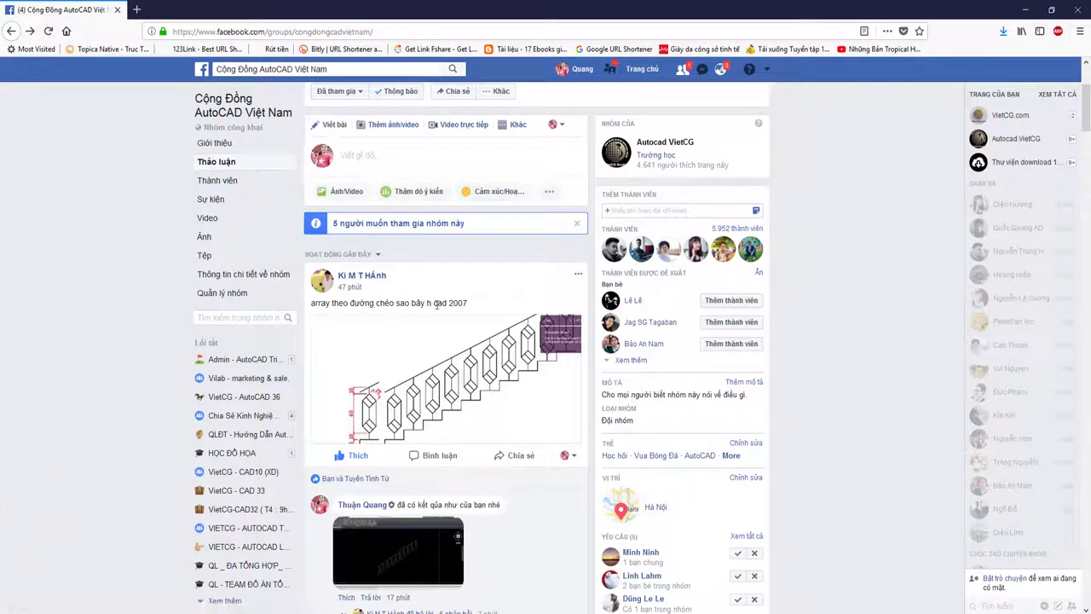
click(447, 369)
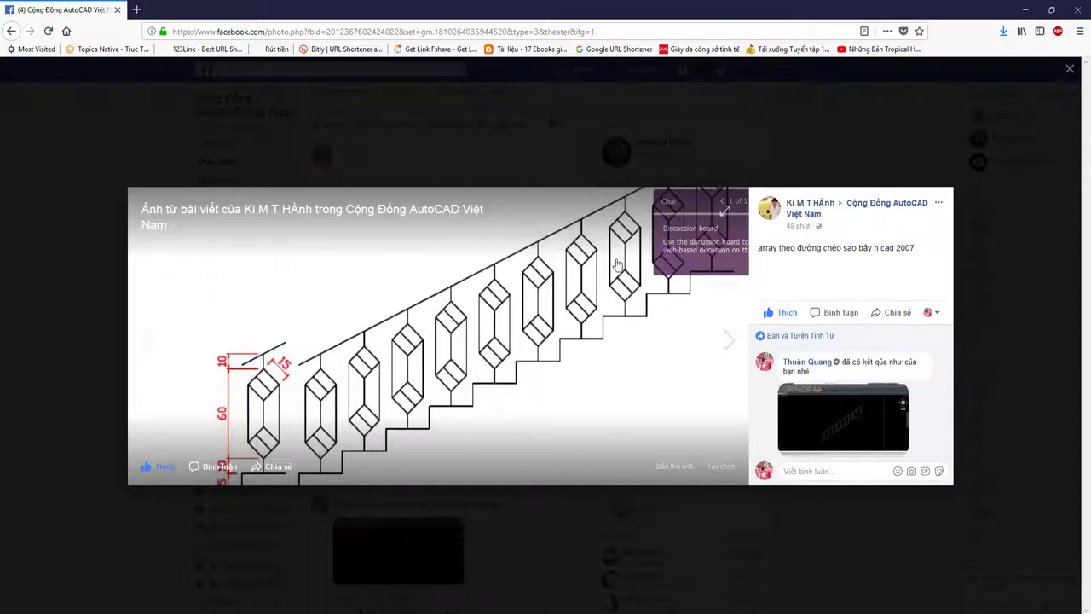
Close the staircase photo, view the reply's stacked-circle baluster screenshot, then close it
click(769, 174)
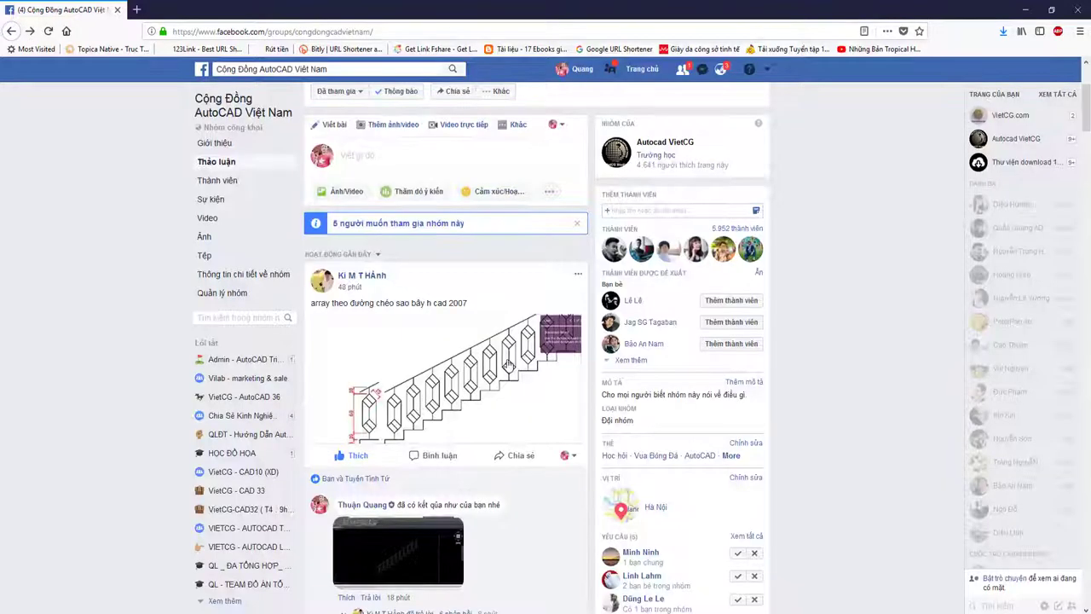
click(397, 420)
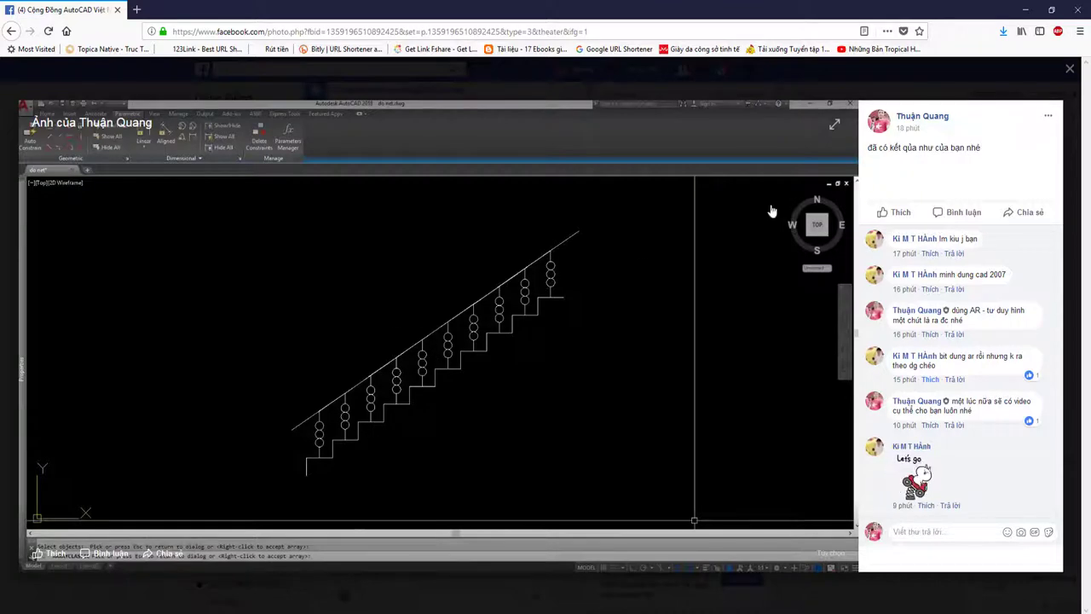
click(977, 78)
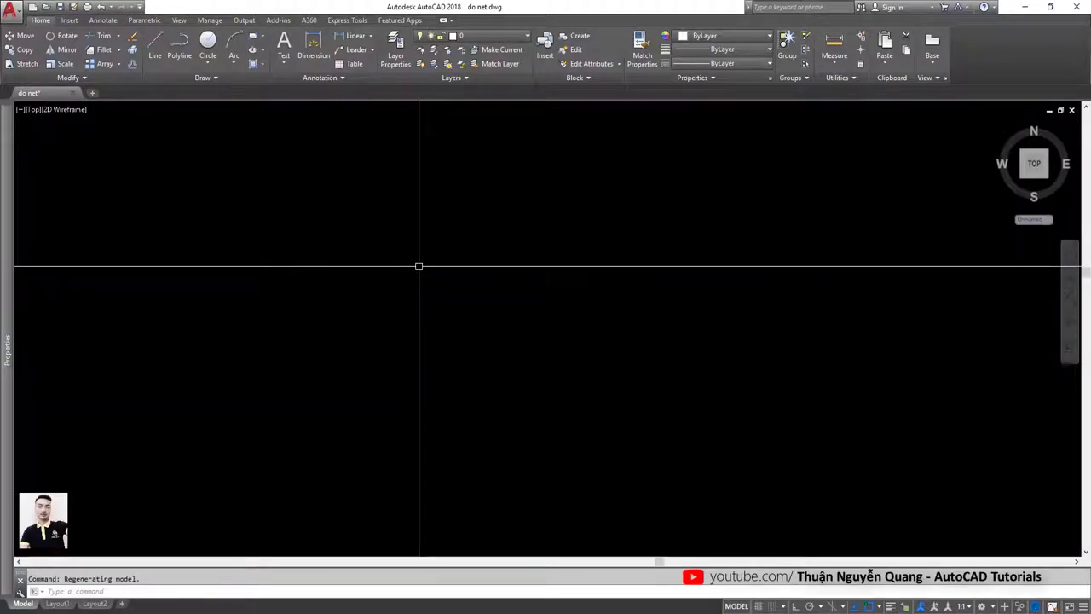
Draw a horizontal polyline with Ortho on and zoom so it fits the view
text(l)
key(Return)
click(404, 287)
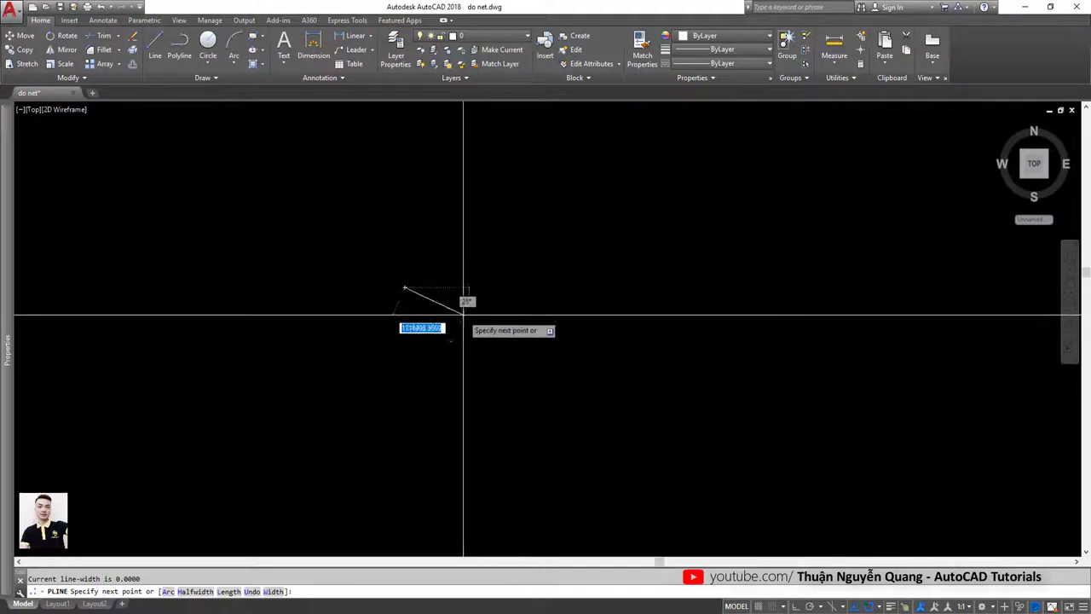
key(F8)
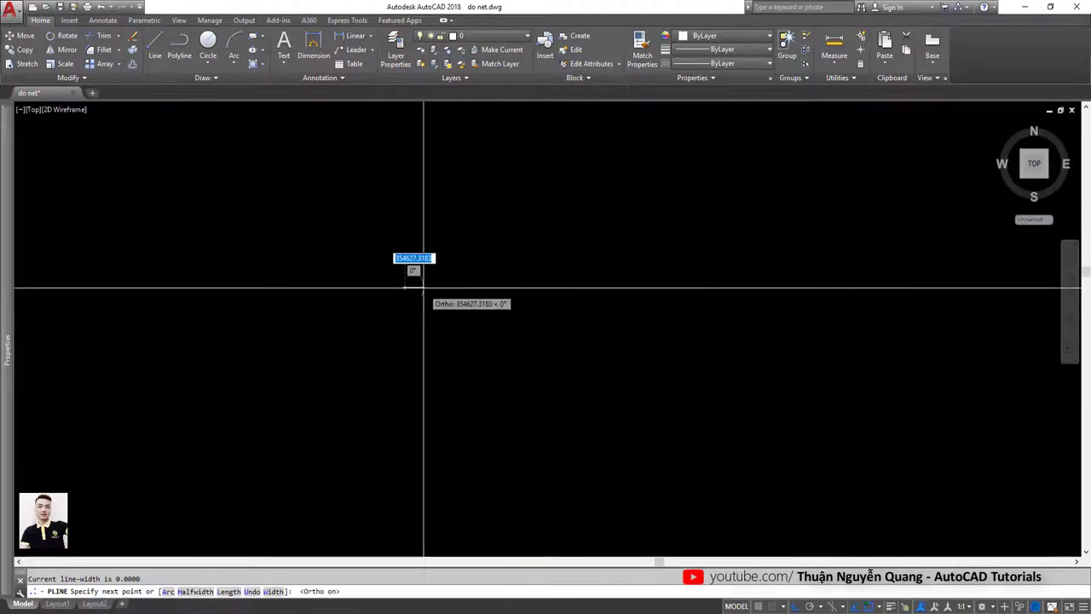
key(Escape)
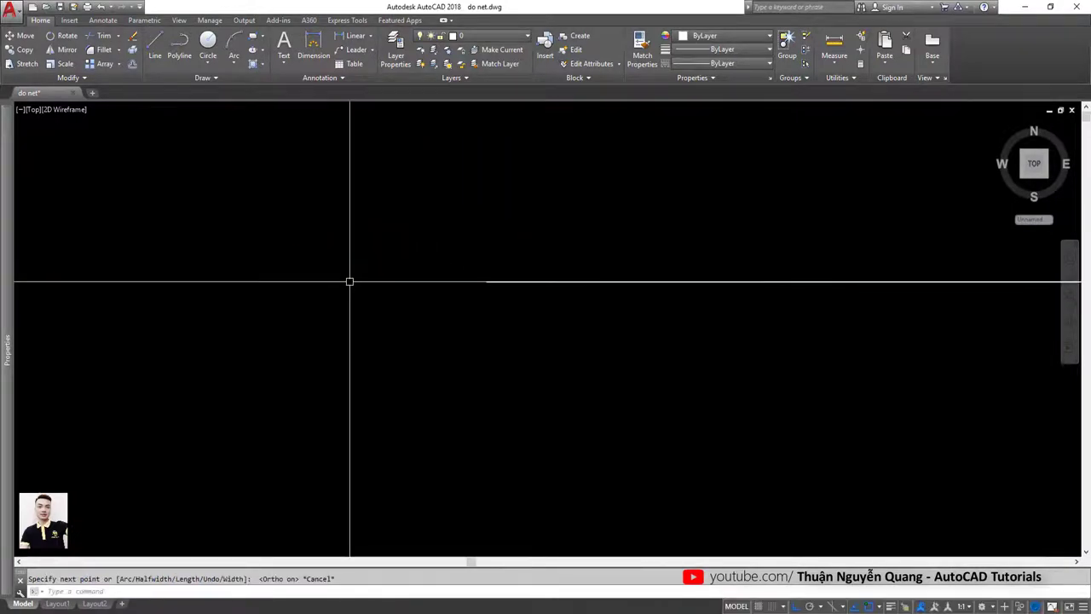
key(Return)
click(332, 281)
text(30)
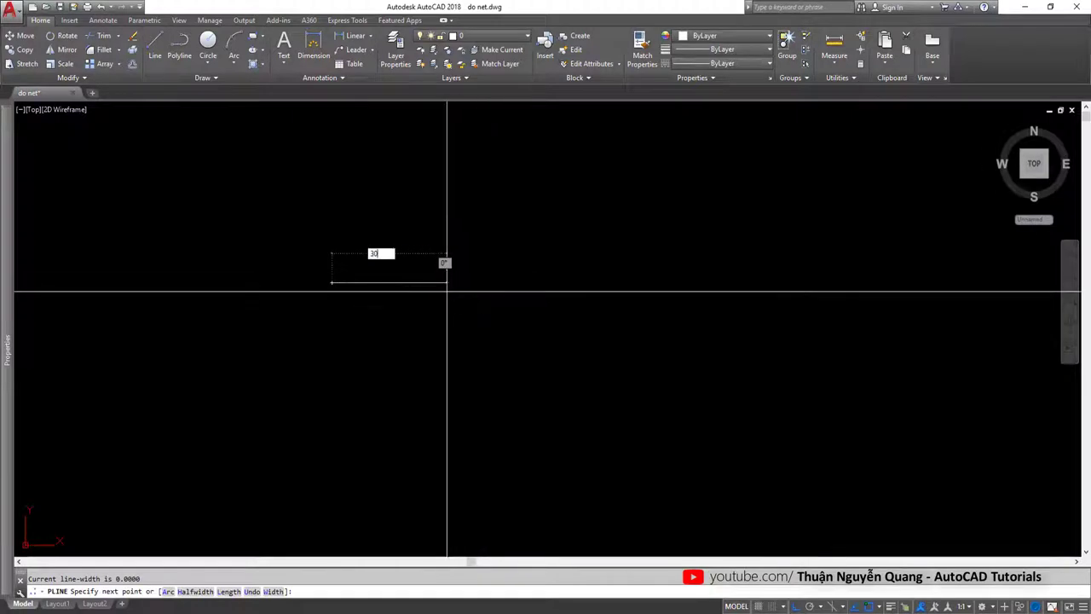
key(Return)
text(z)
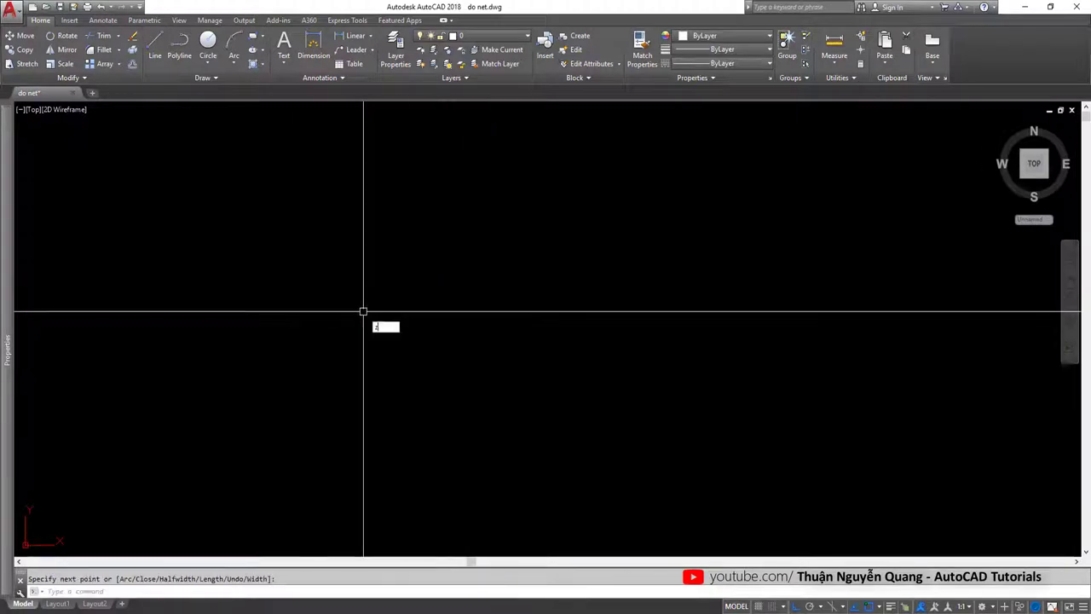
key(Return)
text(p)
key(Return)
drag(682, 272, 426, 339)
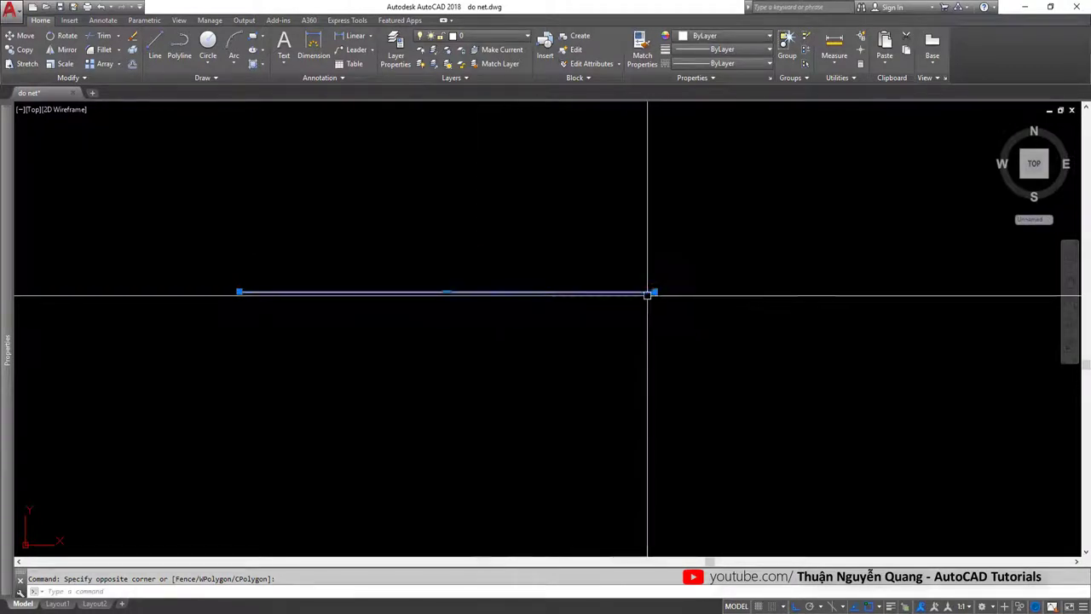
key(Escape)
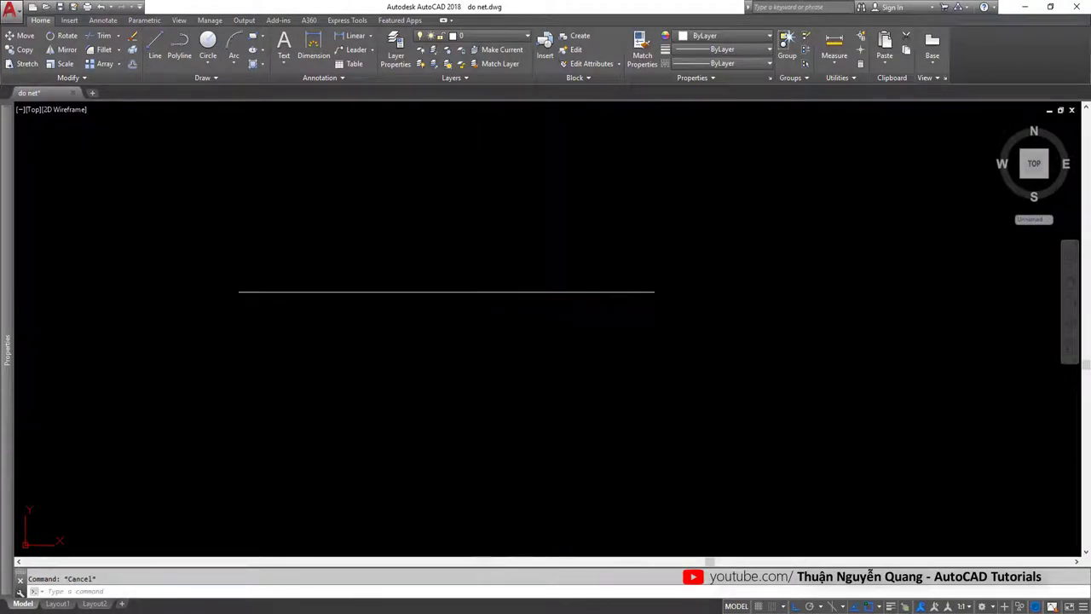
Set drawing units to precision 0 with a Millimeters insertion scale
text(un)
key(Return)
click(494, 254)
click(477, 261)
click(490, 311)
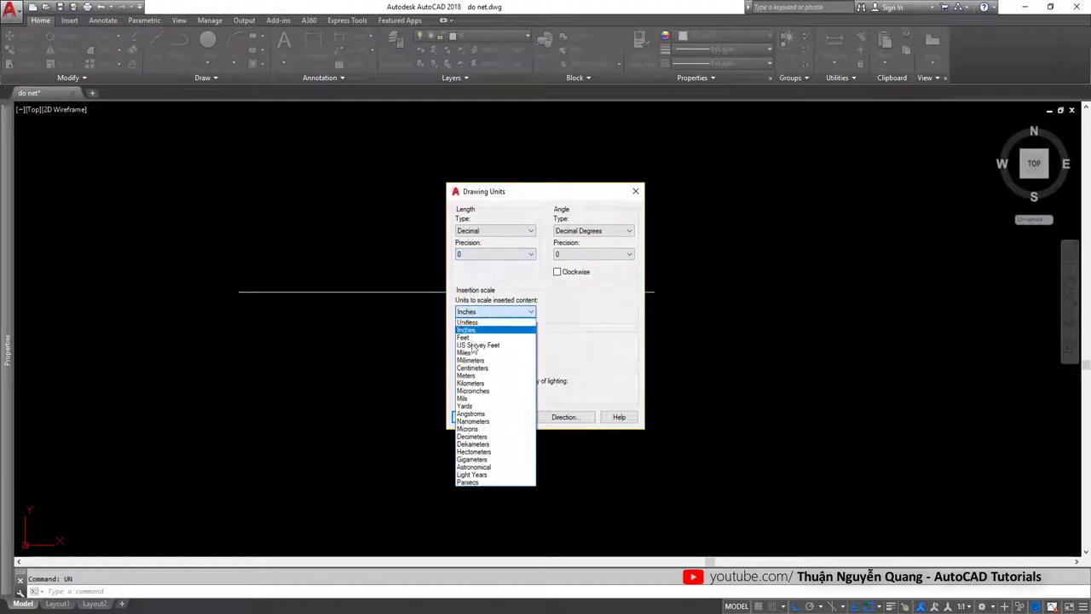
click(471, 360)
click(467, 417)
drag(460, 324, 473, 281)
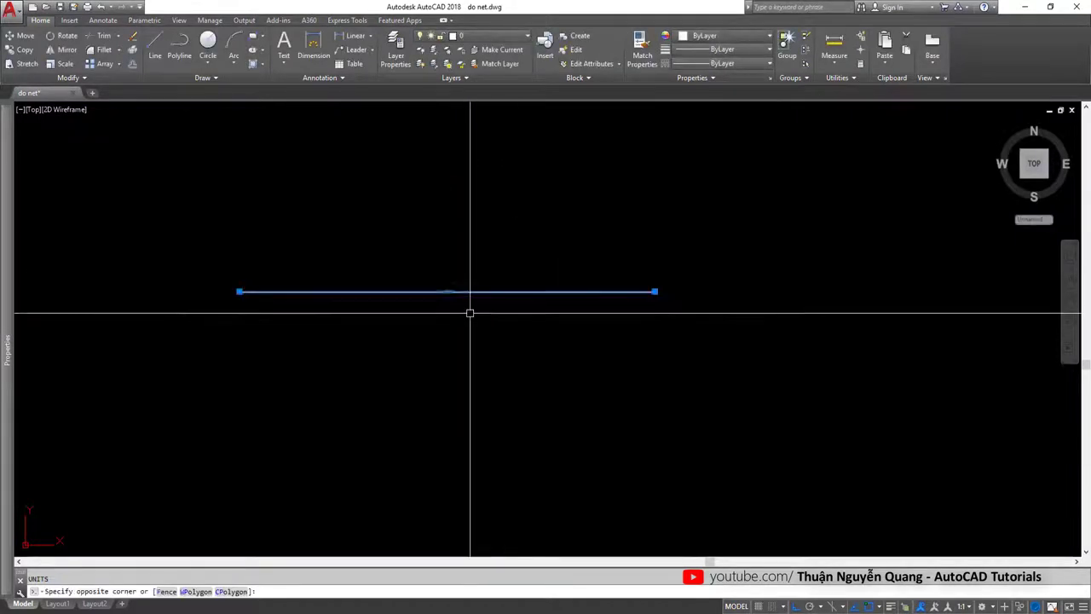
mouse_move(470, 311)
middle_down()
mouse_move(445, 299)
mouse_move(473, 272)
middle_up()
middle_drag(351, 298, 380, 275)
Draw a 150-unit vertical line from the polyline's left endpoint
text(l)
key(Return)
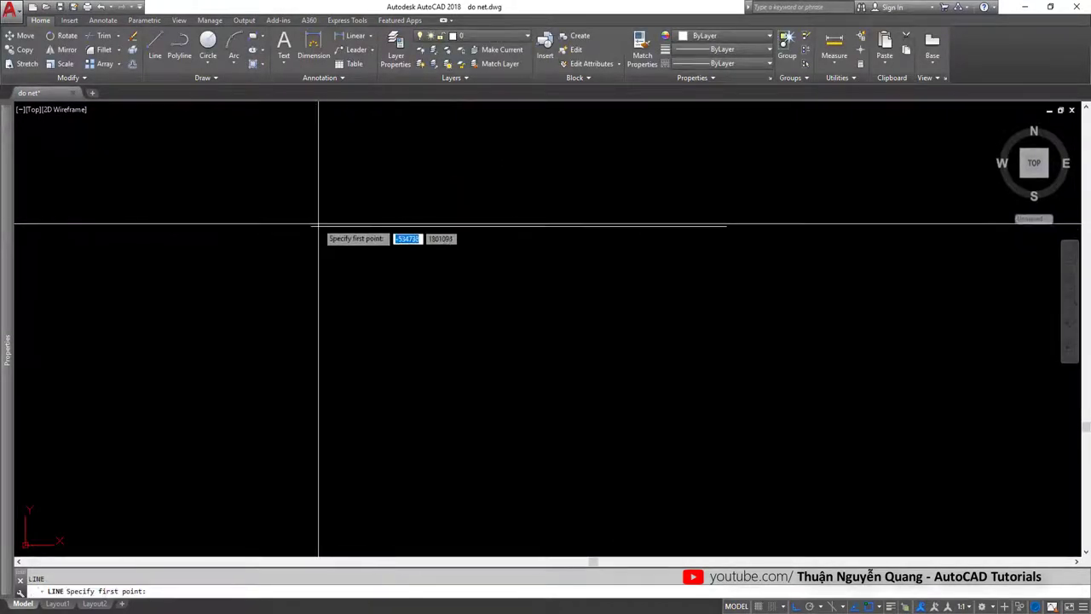
click(311, 226)
text(150)
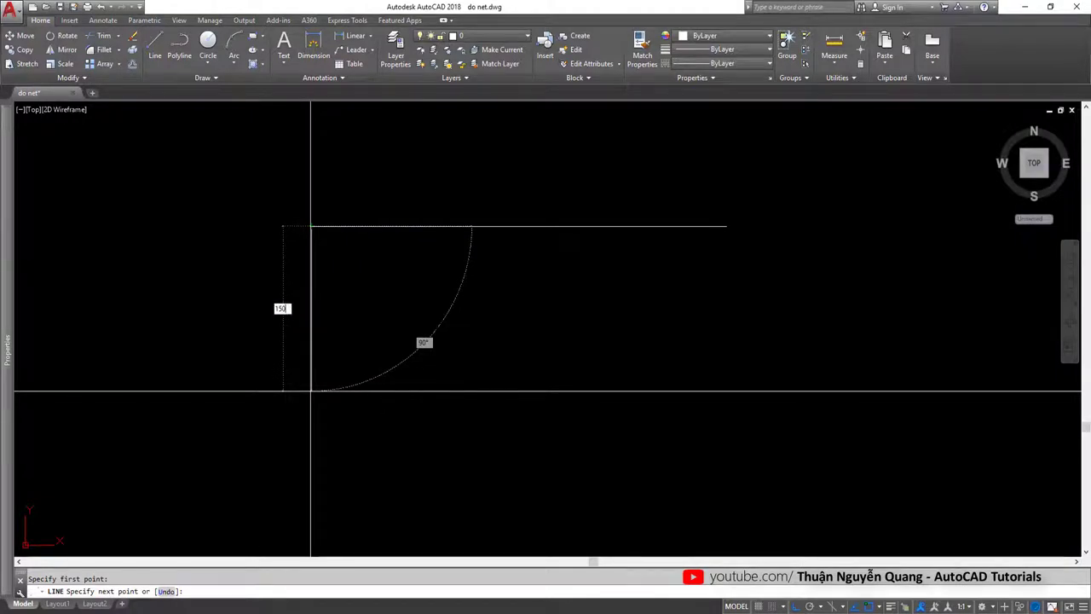
key(Return)
key(Return)
Recentre the step outline and start a post line on the middle of the step's top edge
scroll(385, 341, down, 3)
middle_drag(384, 341, 369, 392)
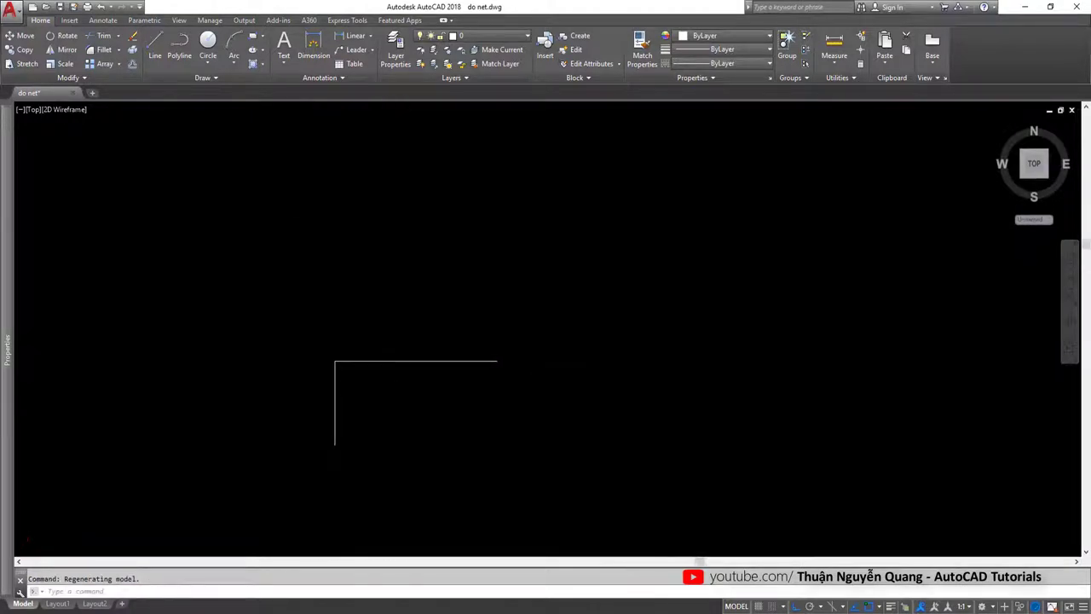
scroll(467, 409, down, 2)
scroll(467, 409, up, 2)
click(384, 377)
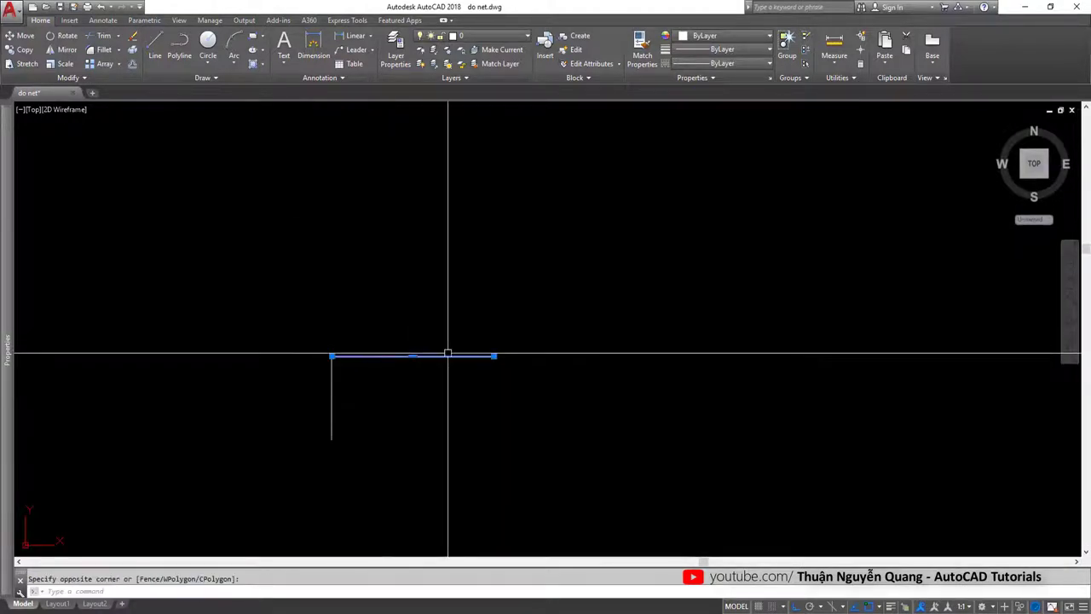
click(331, 358)
key(Escape)
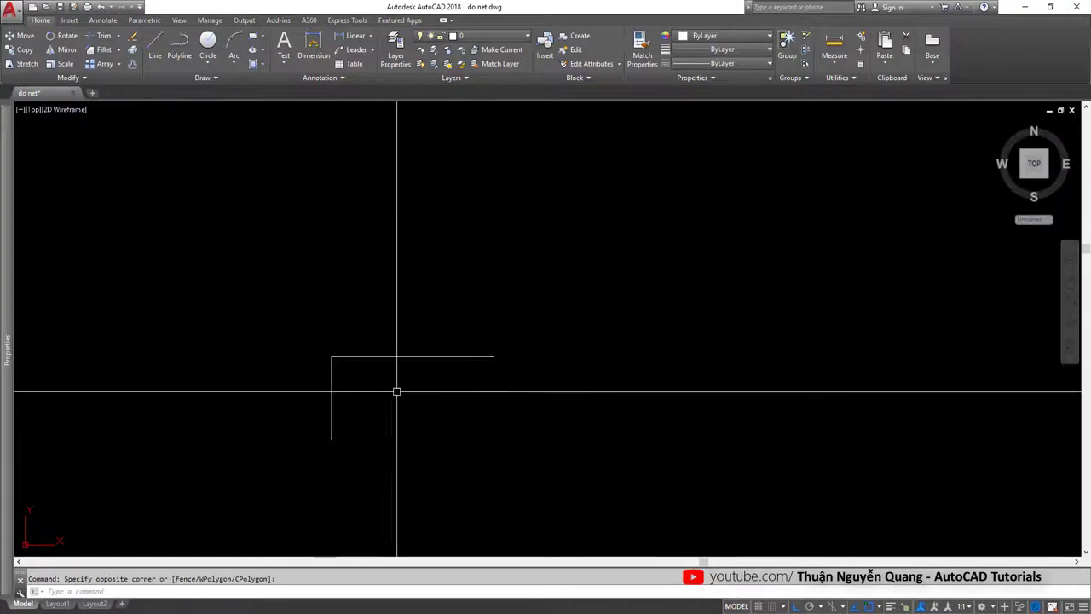
middle_drag(397, 389, 444, 358)
click(389, 361)
key(Escape)
middle_drag(448, 300, 438, 322)
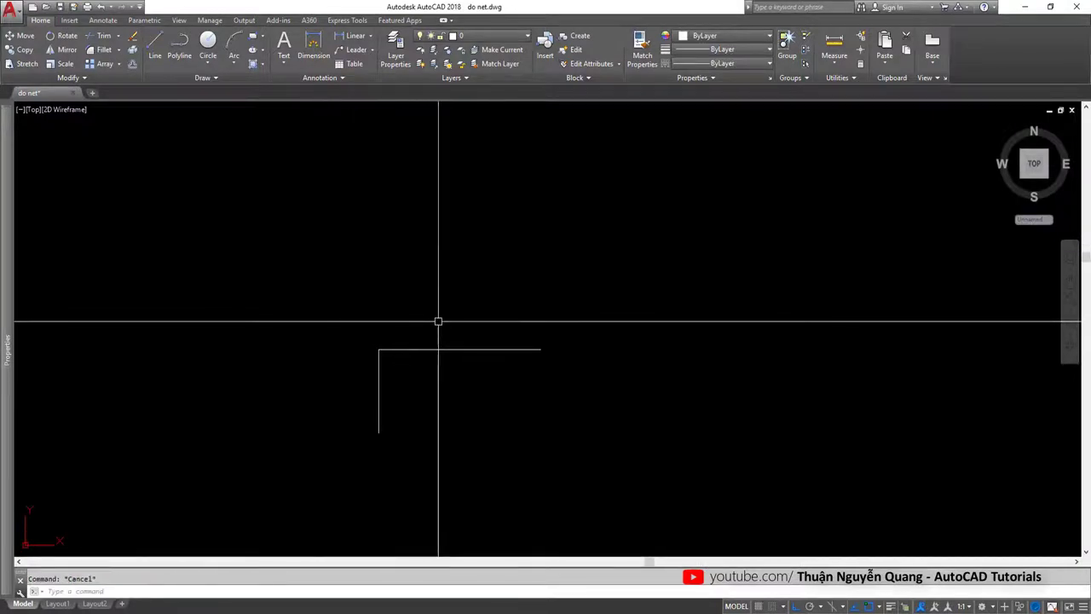
click(460, 350)
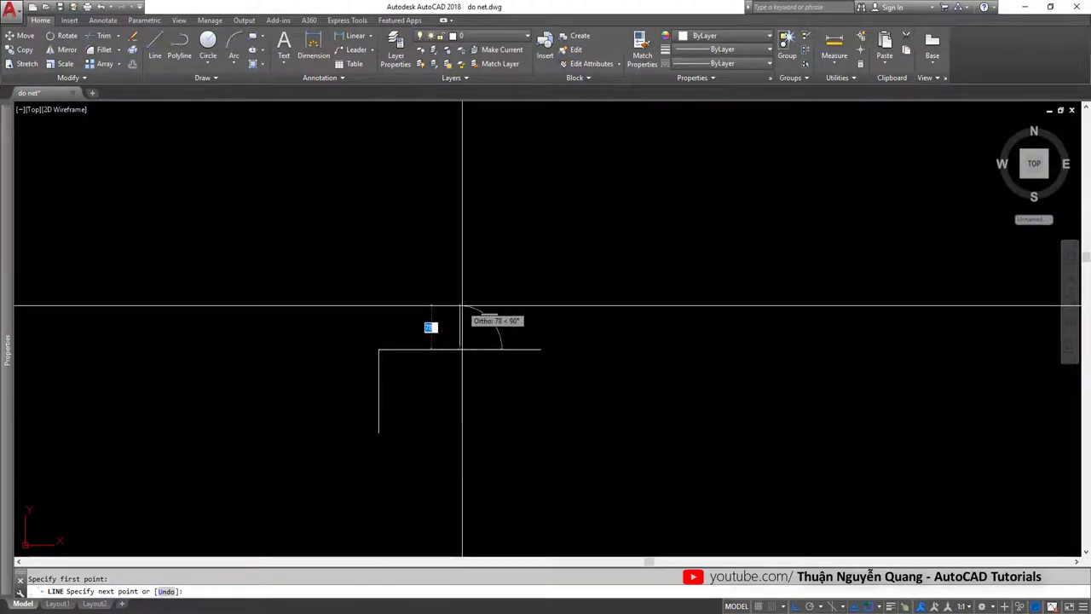
Draw a large circle and move it onto the top of the post
scroll(463, 294, up, 2)
key(Escape)
text(c)
key(Return)
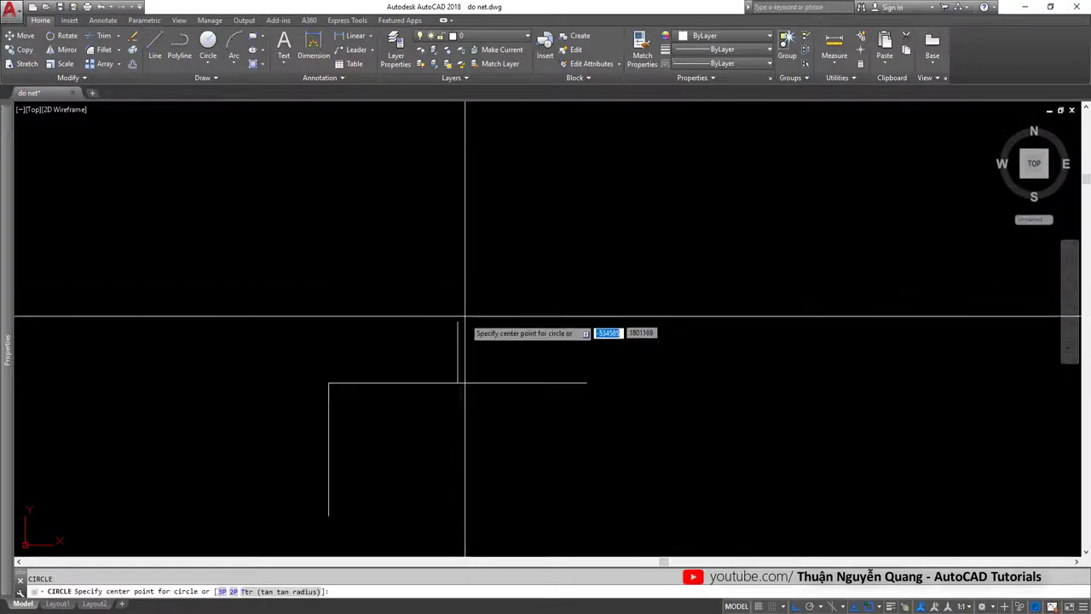
click(458, 322)
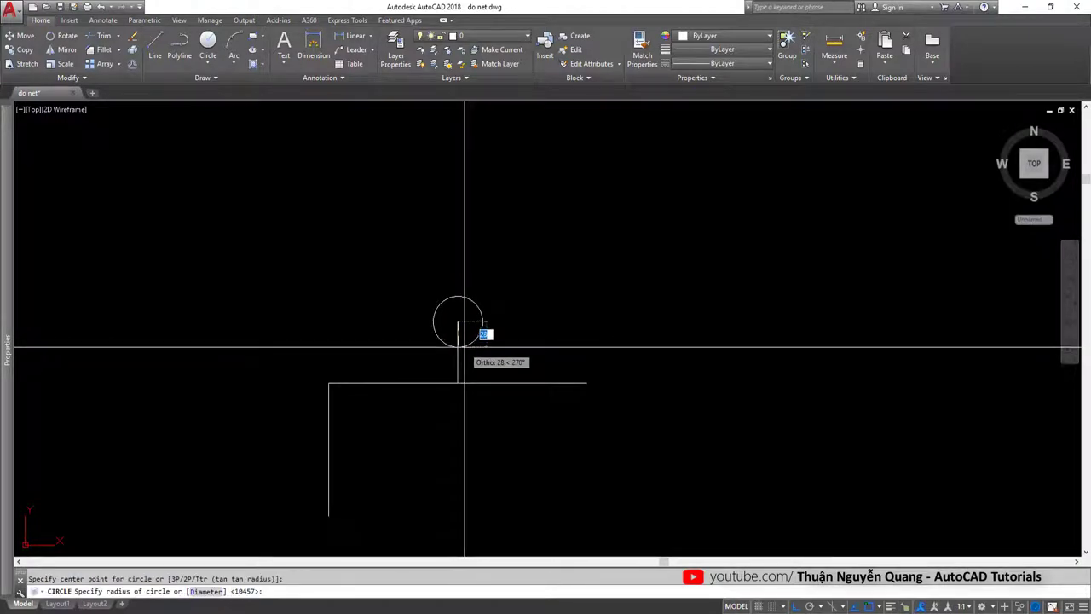
click(457, 347)
click(491, 295)
click(471, 309)
text(m)
key(Return)
click(457, 347)
click(457, 322)
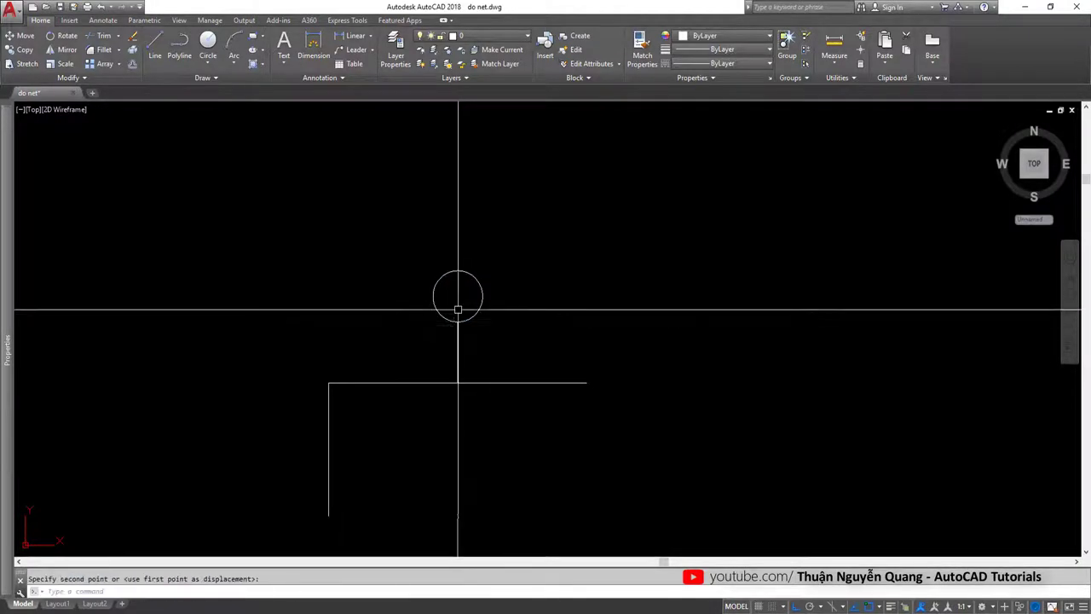
Add a small circle resting on top of the large circle
text(co)
key(Return)
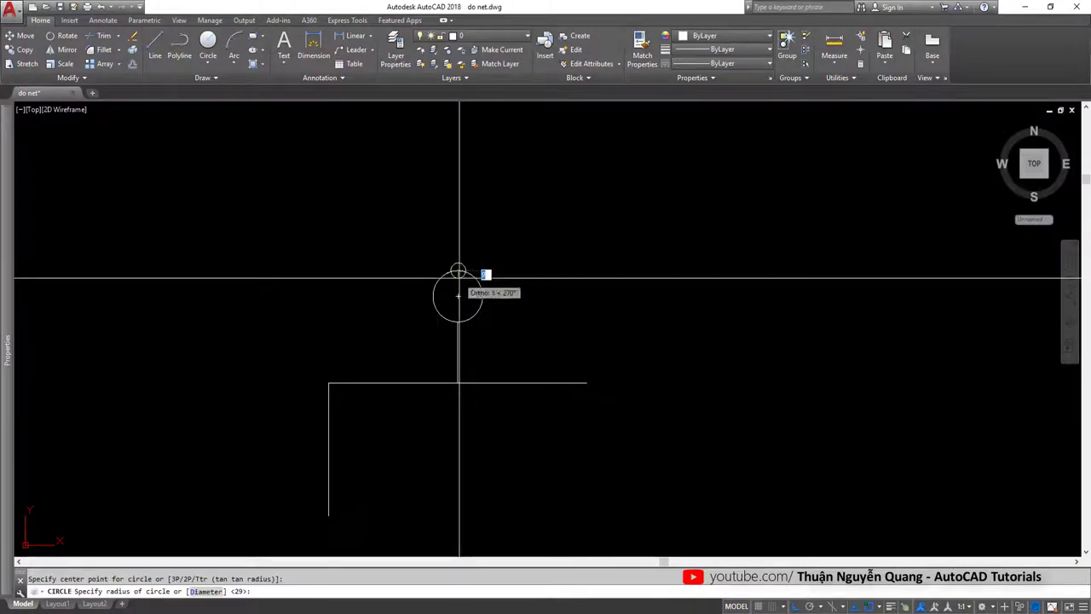
click(458, 256)
click(461, 267)
text(m)
key(Return)
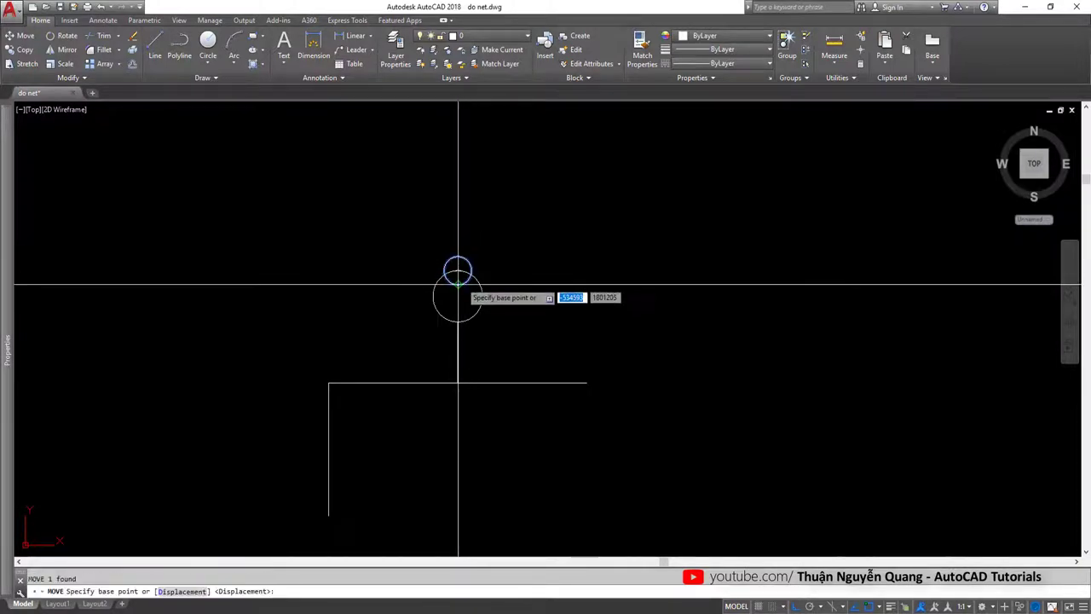
click(458, 285)
click(458, 271)
Copy the large-and-small circle pair upward twice
click(492, 264)
click(450, 285)
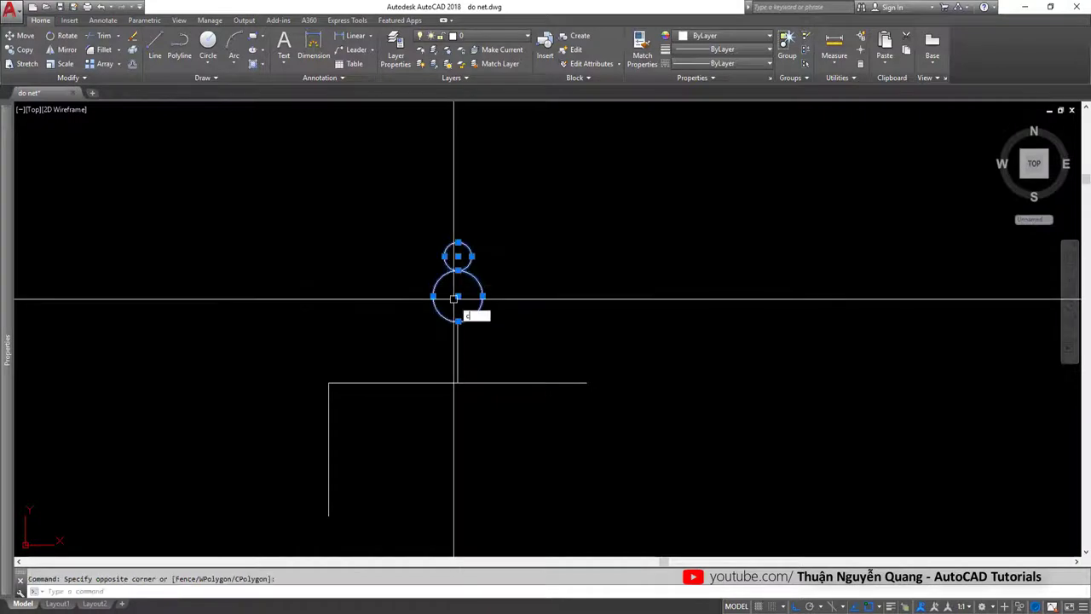
text(co)
key(Return)
click(457, 323)
click(458, 243)
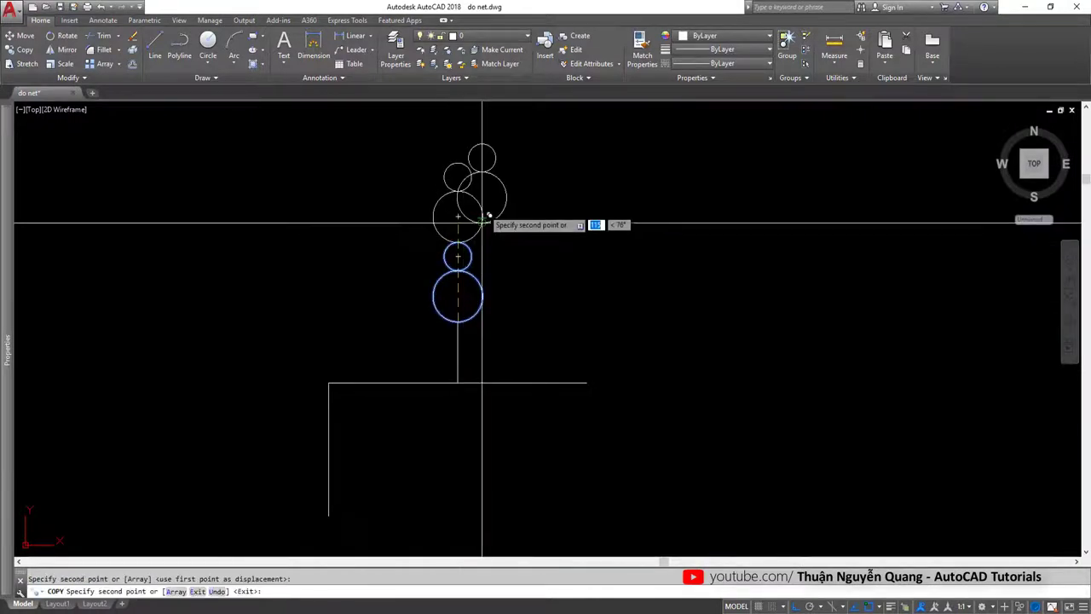
middle_drag(515, 145, 495, 283)
click(439, 300)
key(Escape)
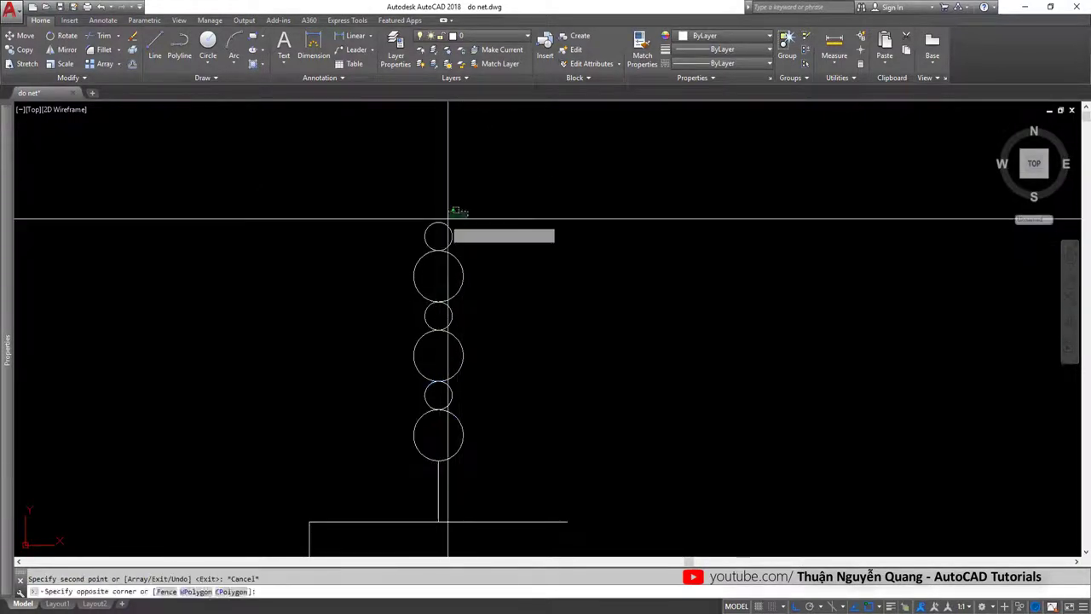
Erase the extra small circle from the top of the stack
click(445, 219)
click(450, 239)
key(Delete)
scroll(450, 239, down, 3)
text(l)
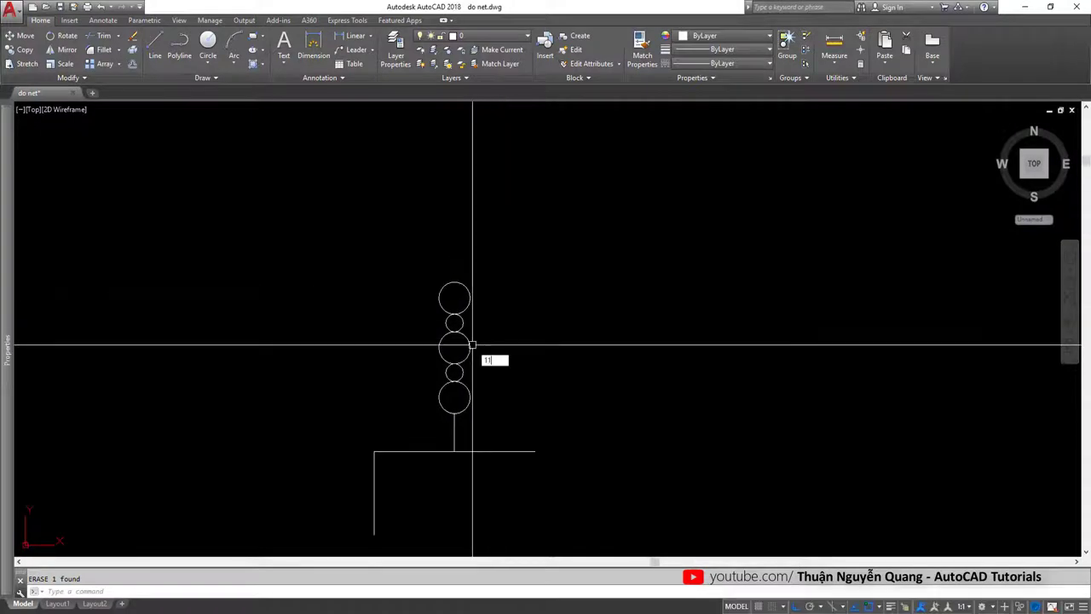
key(Return)
key(Escape)
click(477, 406)
Copy the post line to sit above the top circle
click(440, 432)
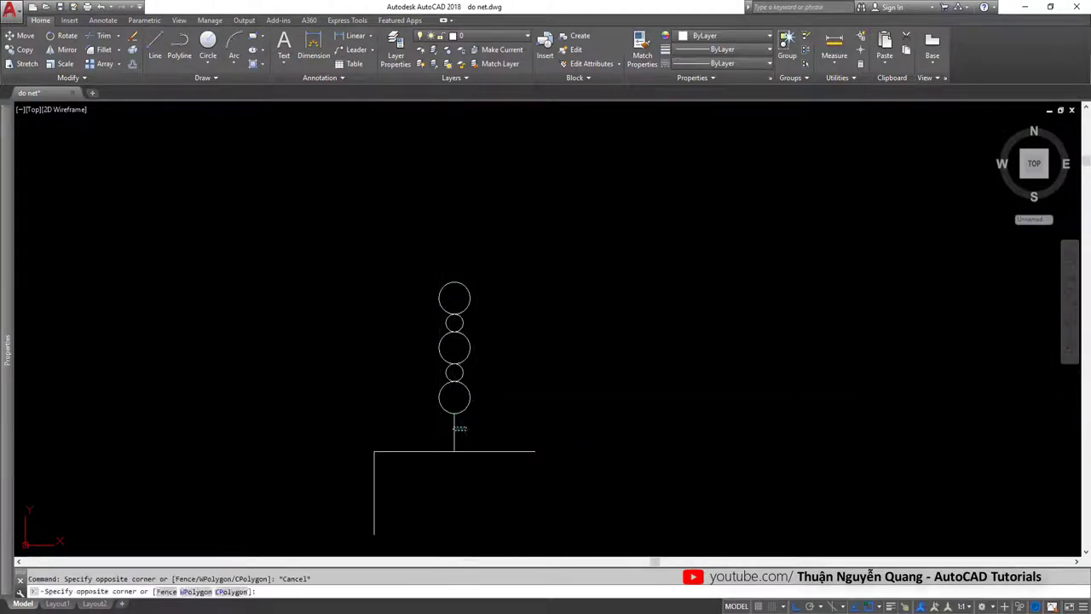
text(co)
key(Return)
click(454, 451)
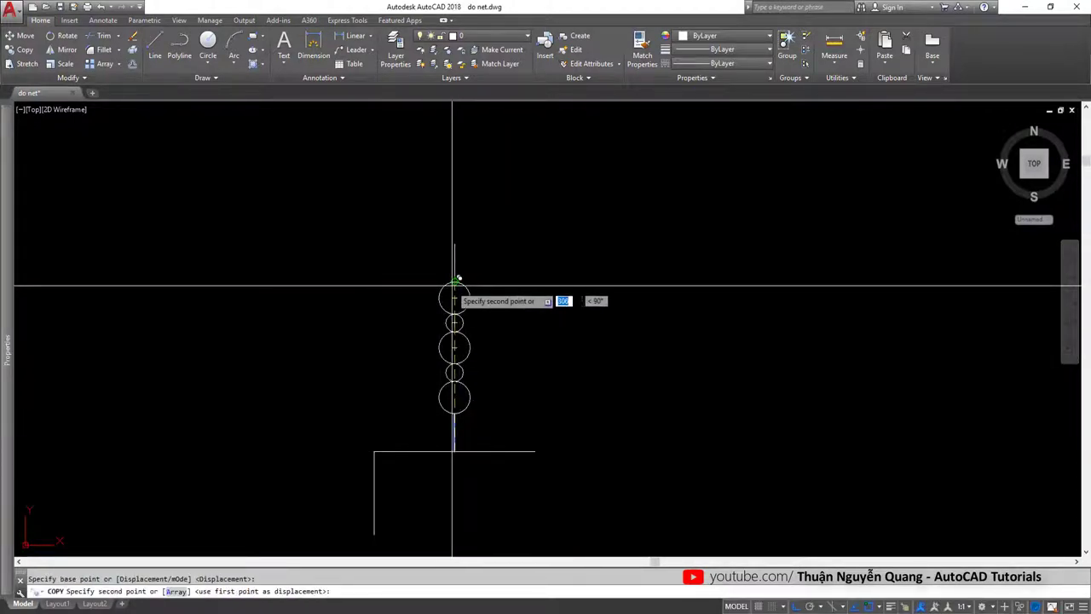
click(458, 286)
key(Escape)
scroll(518, 341, down, 2)
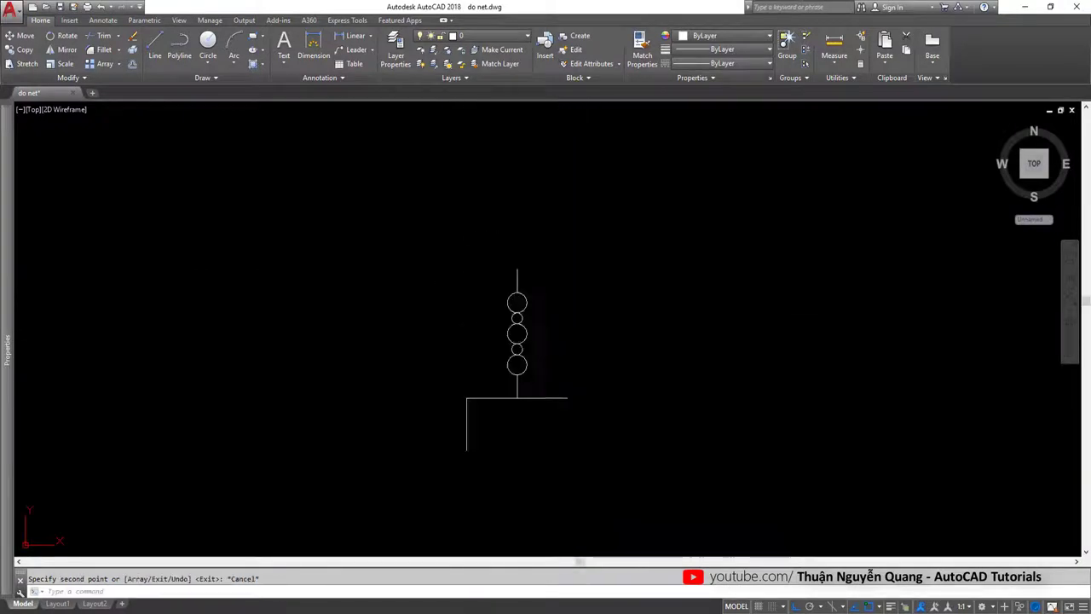
scroll(564, 399, up, 2)
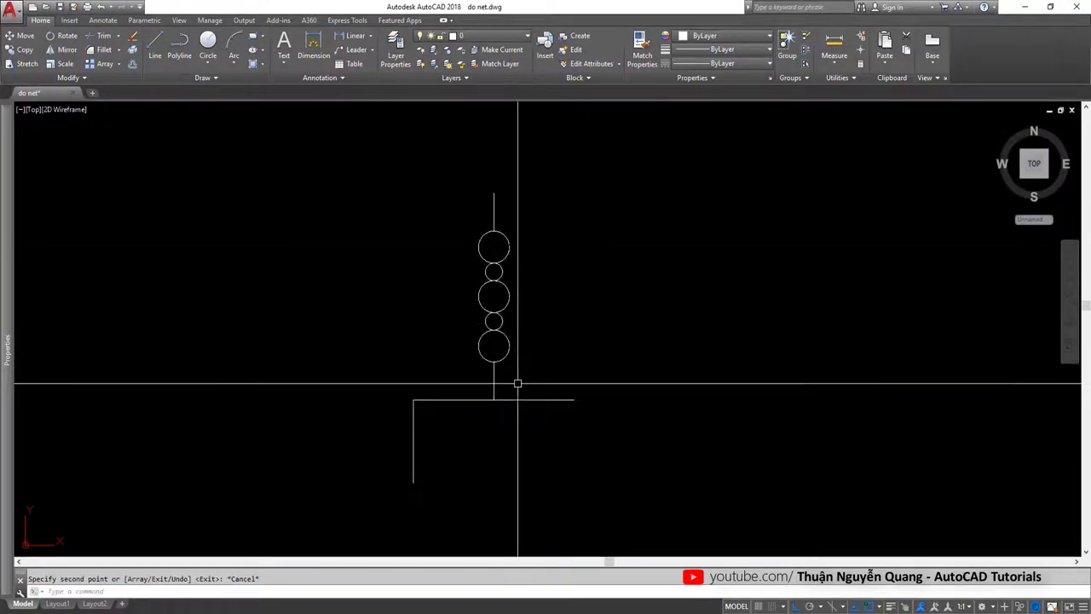
middle_drag(516, 233, 518, 233)
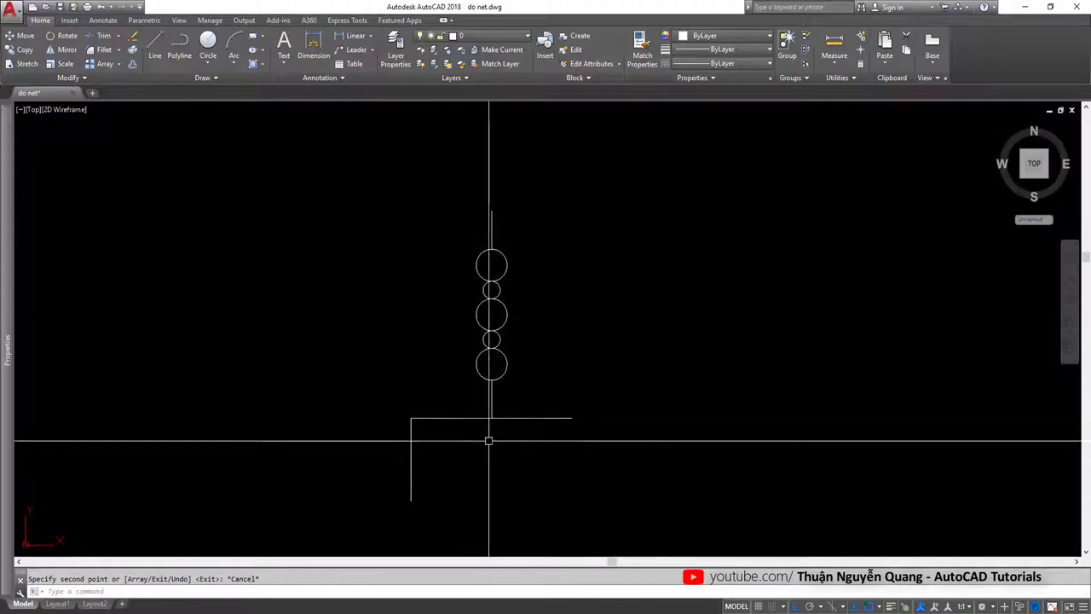
middle_drag(486, 438, 486, 407)
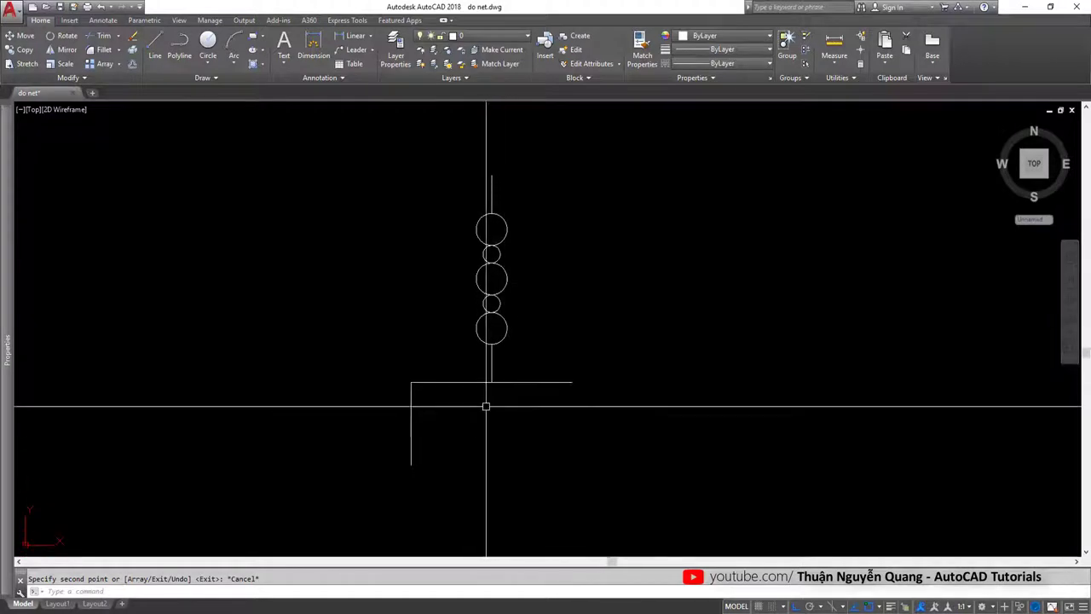
Draw a 27° construction line through the step's lower-left corner
text(l)
key(Return)
click(411, 465)
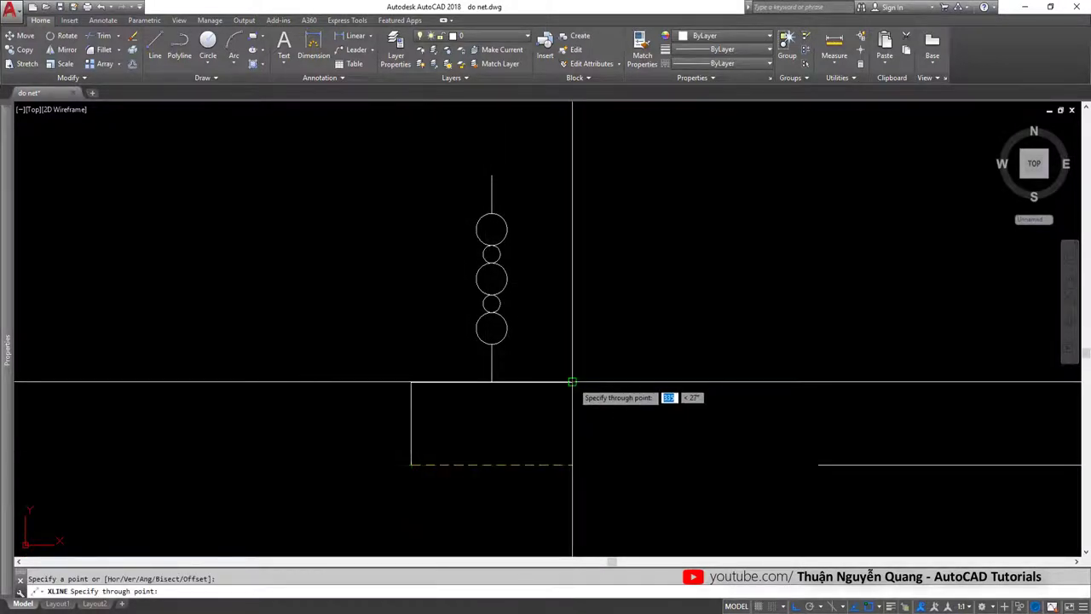
click(571, 382)
key(Escape)
Select and erase the 27° construction line
scroll(662, 329, down, 3)
scroll(720, 313, up, 1)
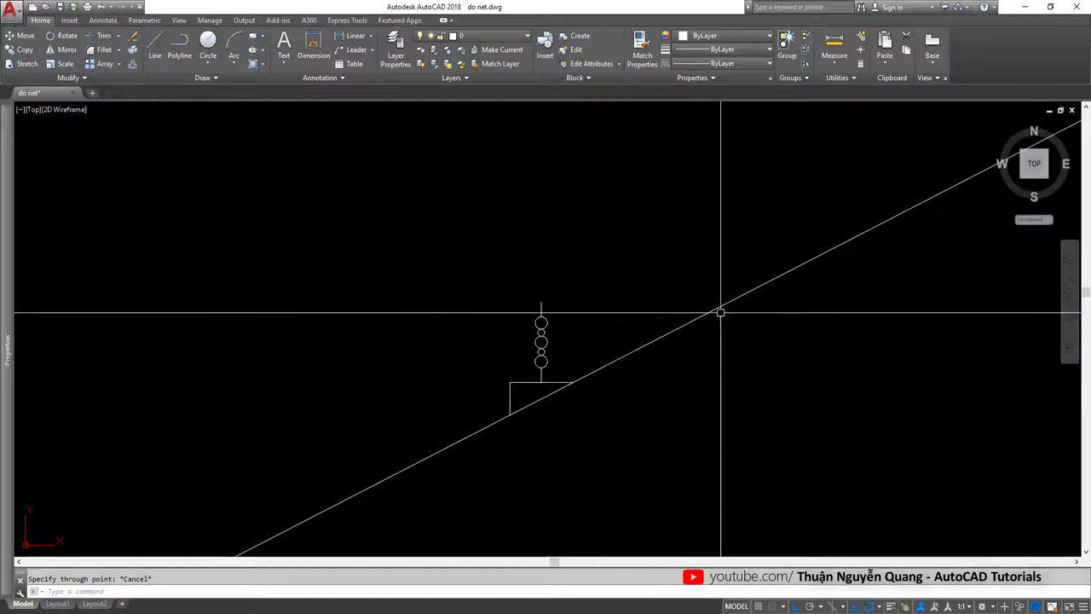
scroll(542, 386, up, 4)
click(480, 397)
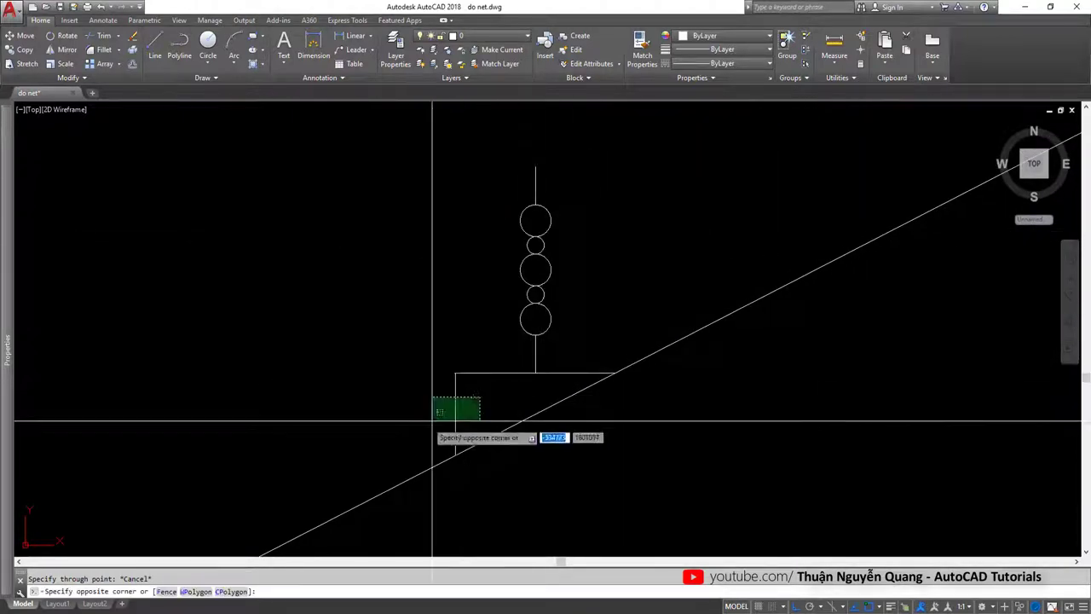
key(Escape)
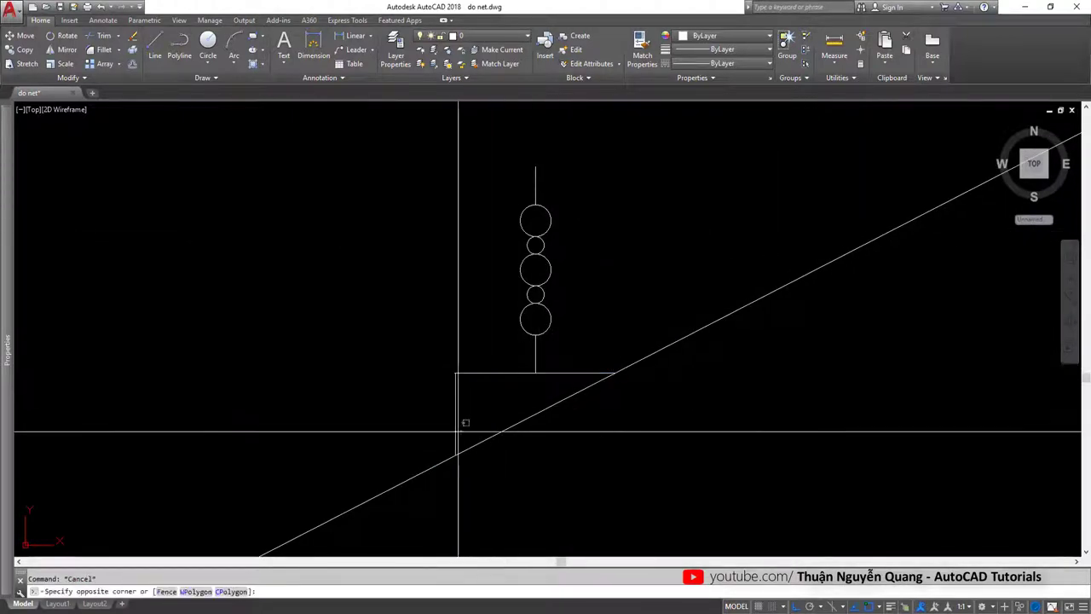
click(457, 430)
key(Escape)
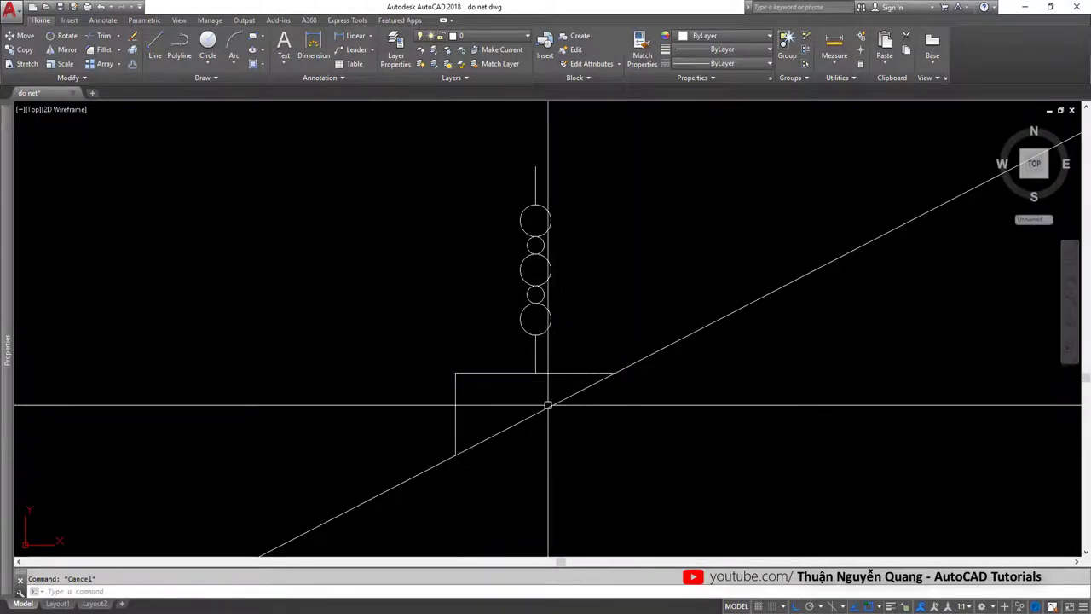
scroll(547, 405, down, 2)
click(628, 358)
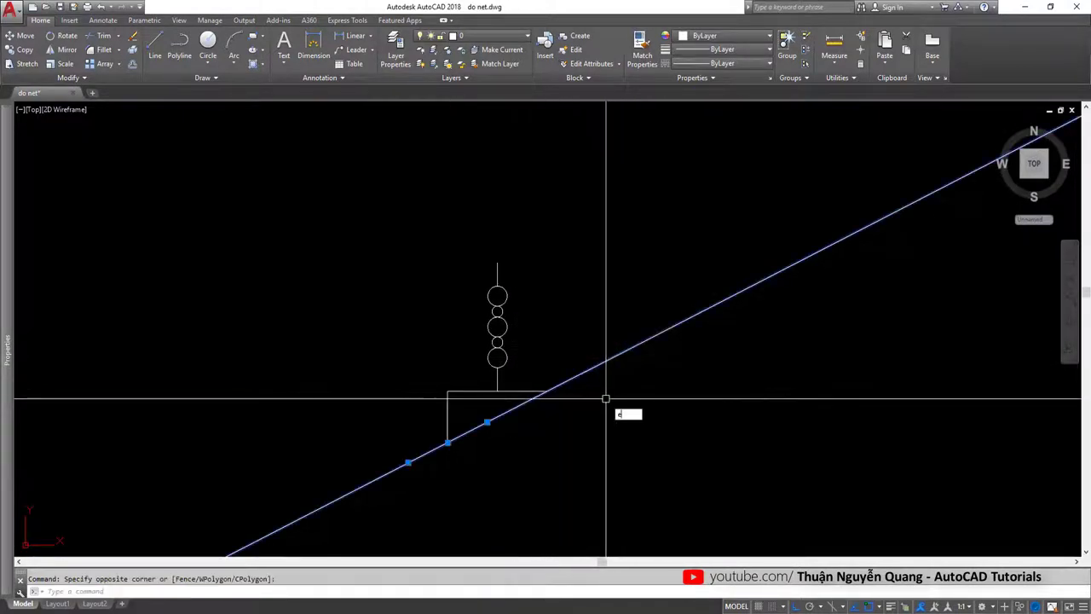
key(Return)
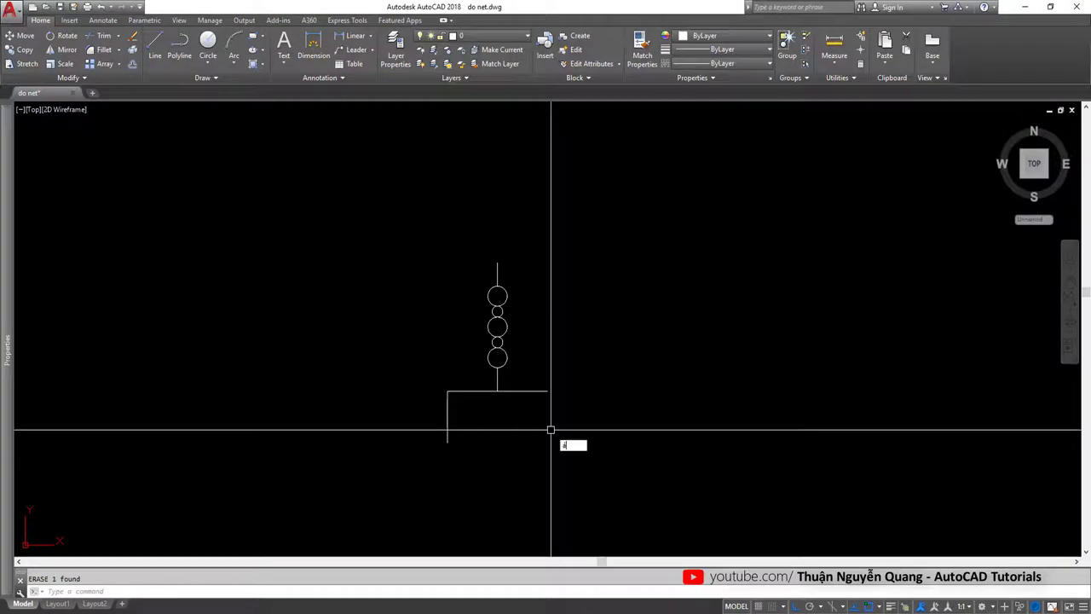
Open ARRAYCLASSIC with 1 row and 10 columns, moving the dialog aside
text(r)
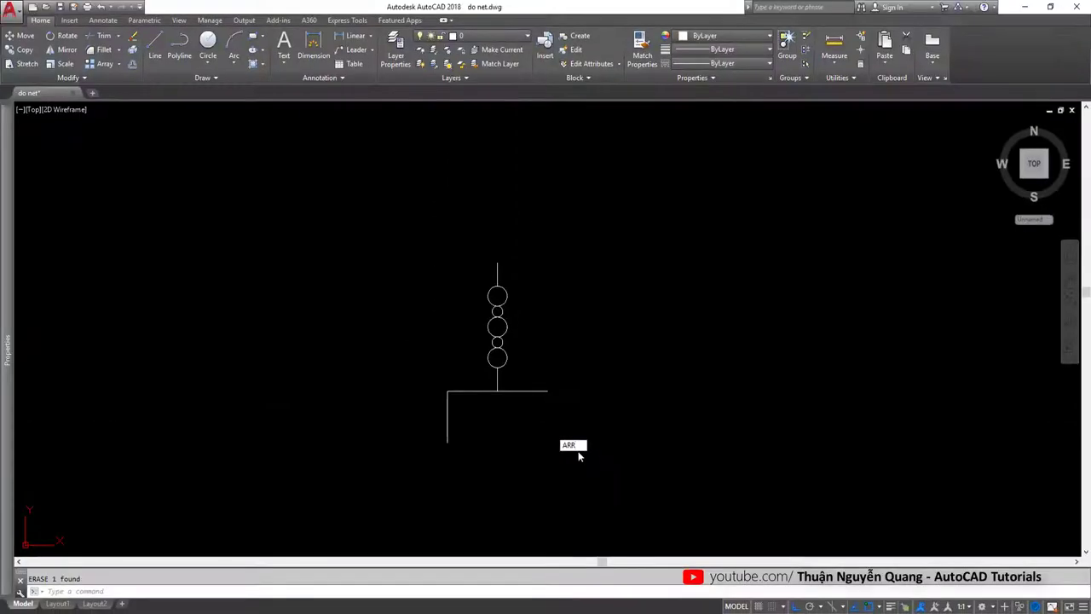
text(R)
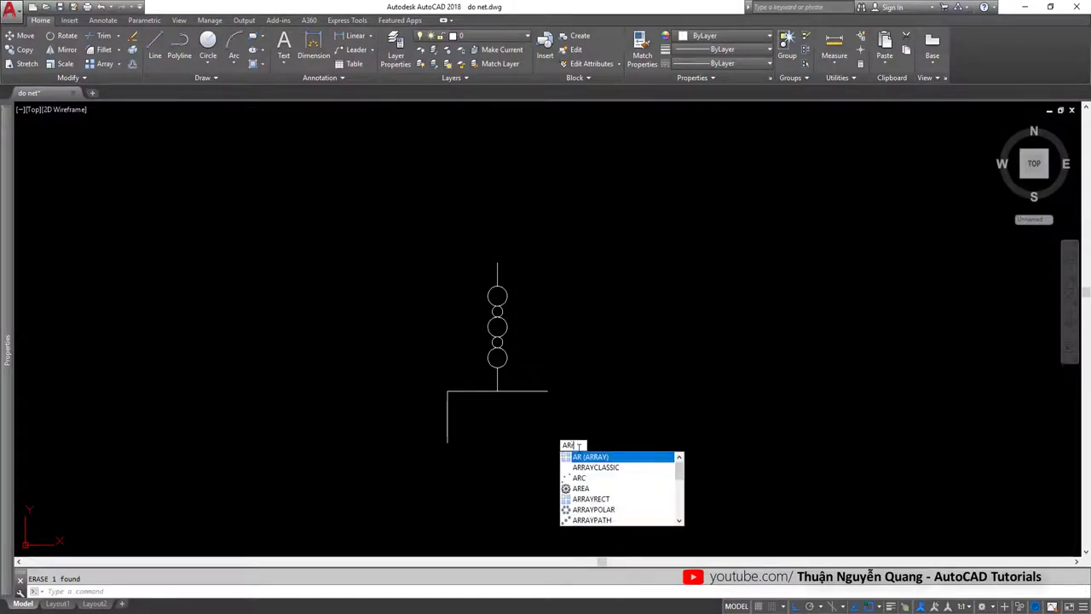
click(601, 467)
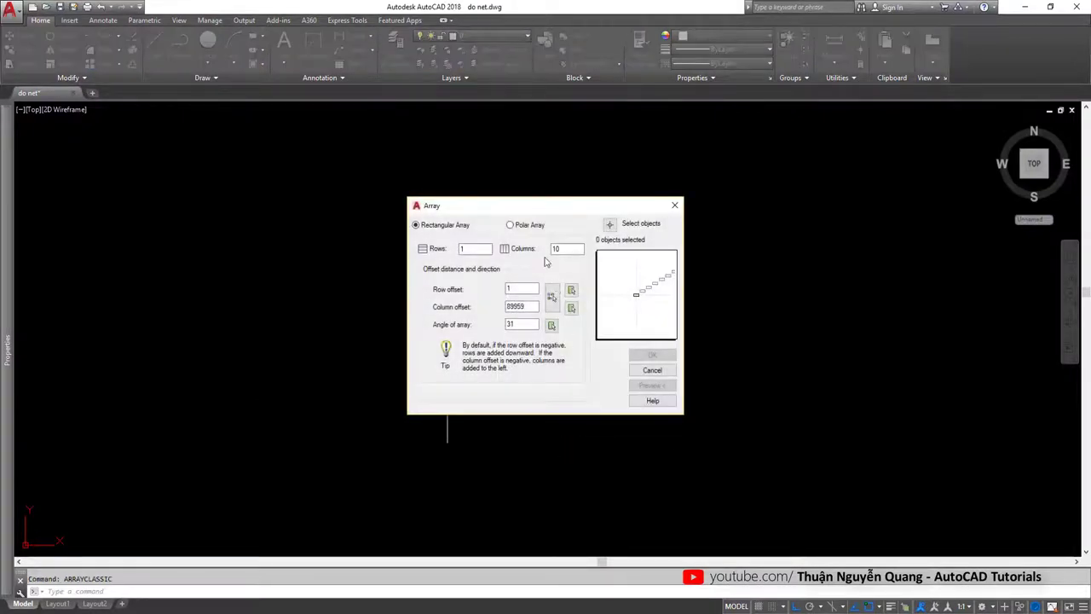
mouse_move(506, 212)
mouse_down()
mouse_move(672, 212)
mouse_move(657, 206)
mouse_up()
text(0)
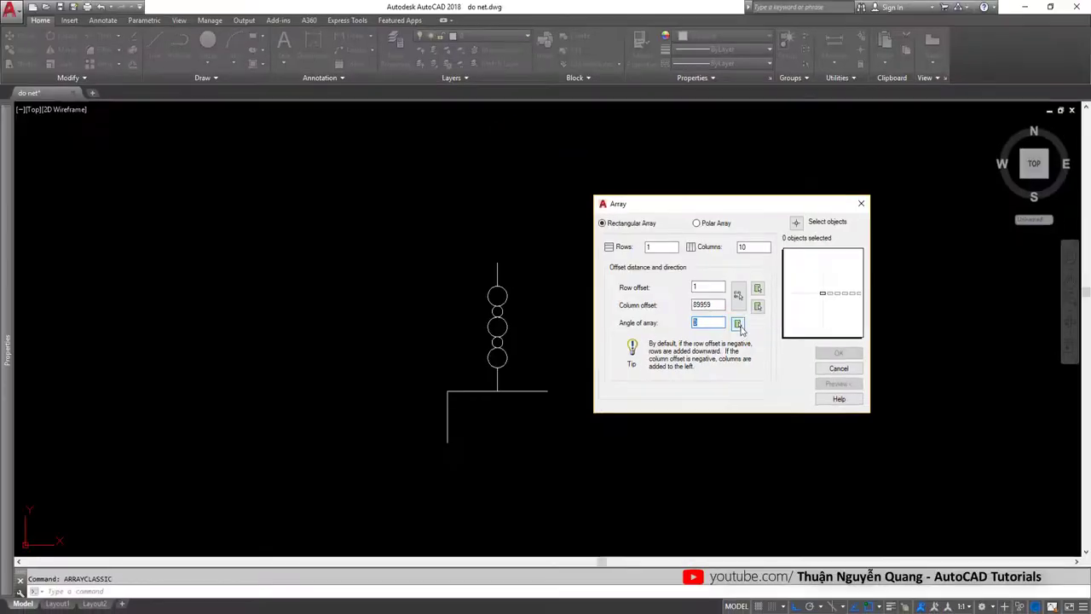
Set the array angle to 27° by picking from the bottom step end to the step's top corner
click(740, 327)
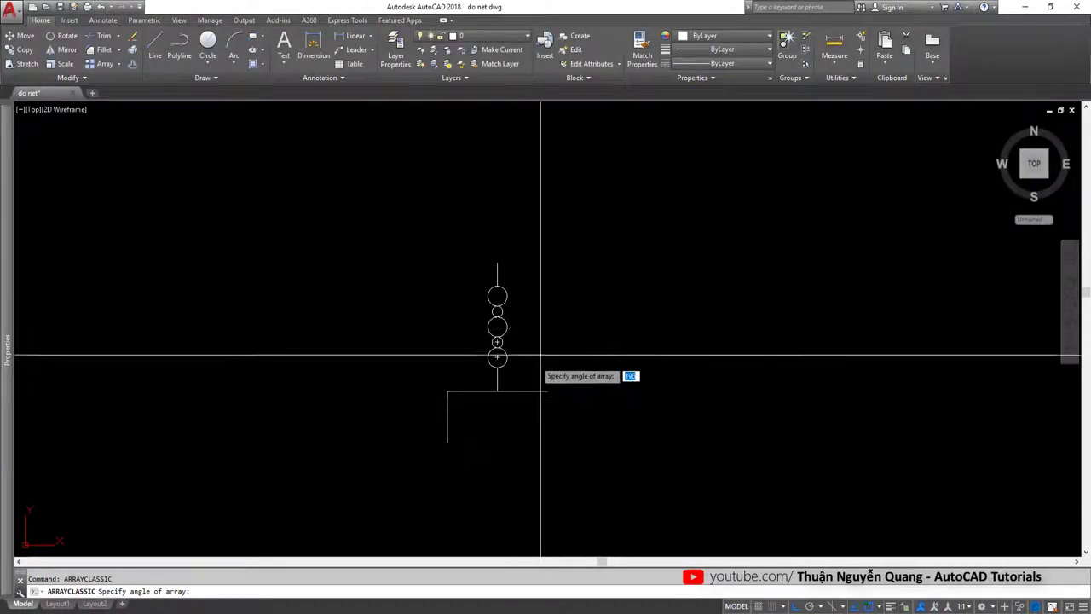
scroll(512, 392, up, 3)
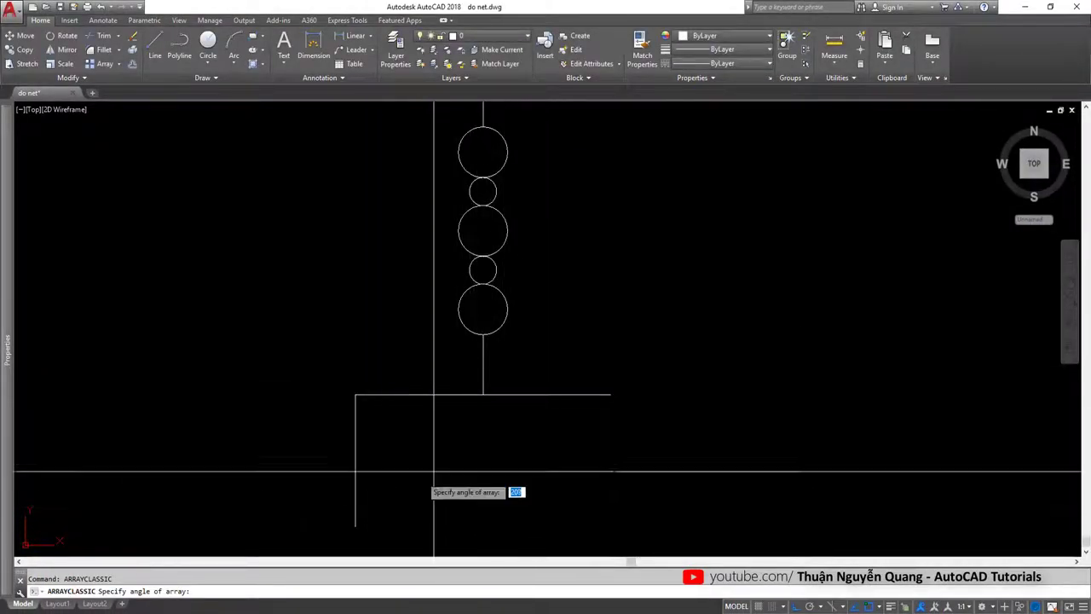
click(355, 525)
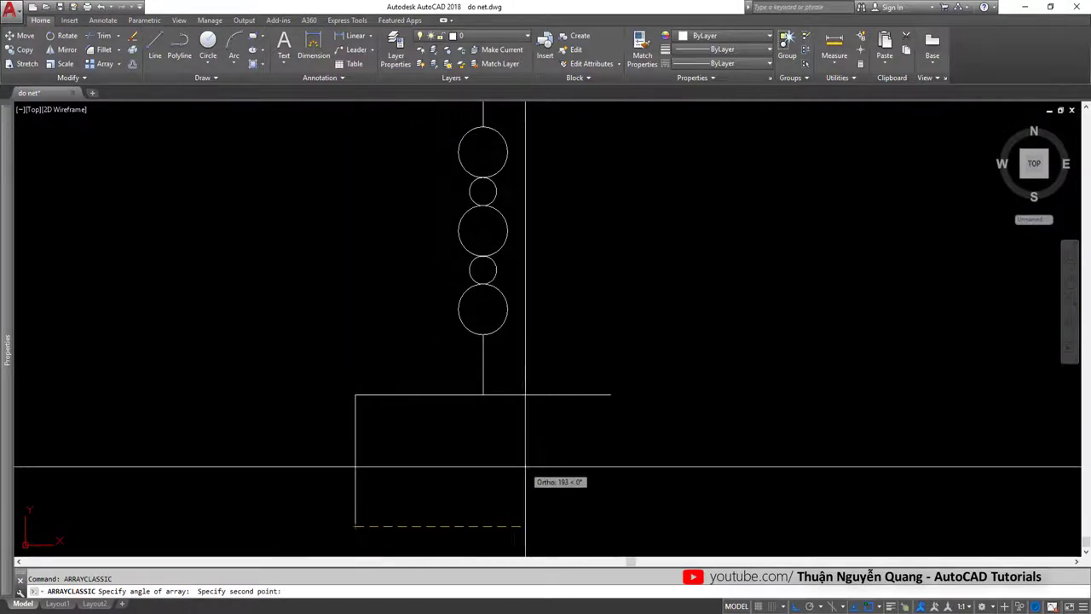
key(F8)
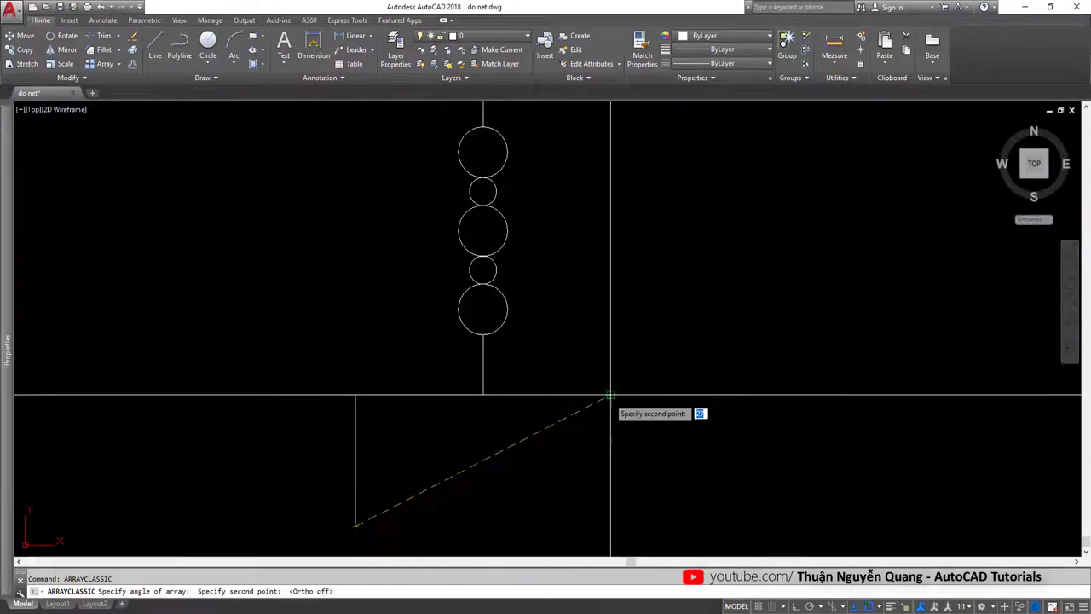
click(605, 397)
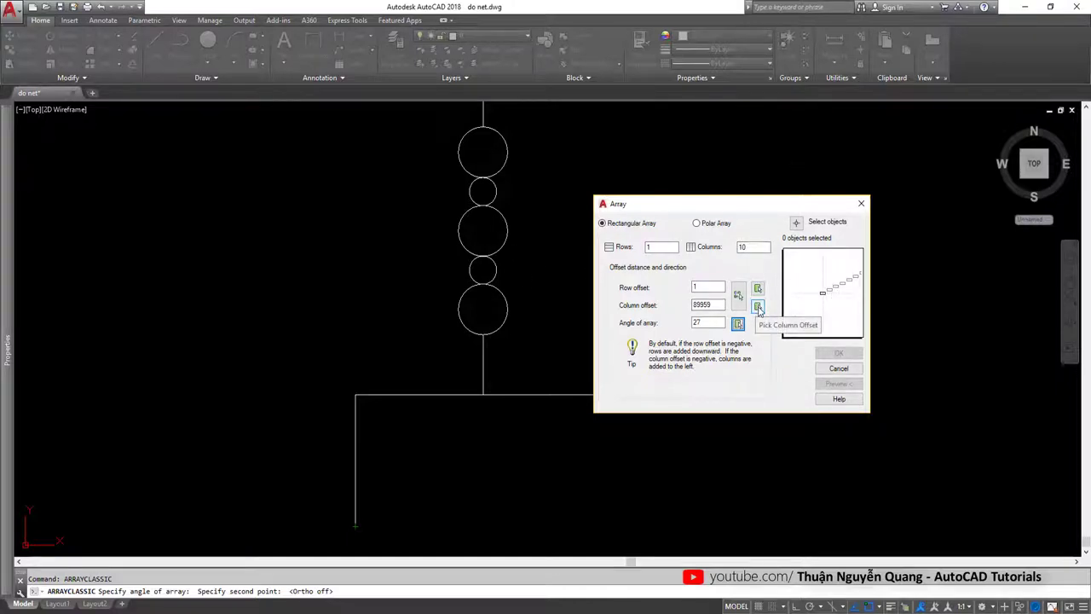
click(758, 307)
scroll(755, 302, down, 3)
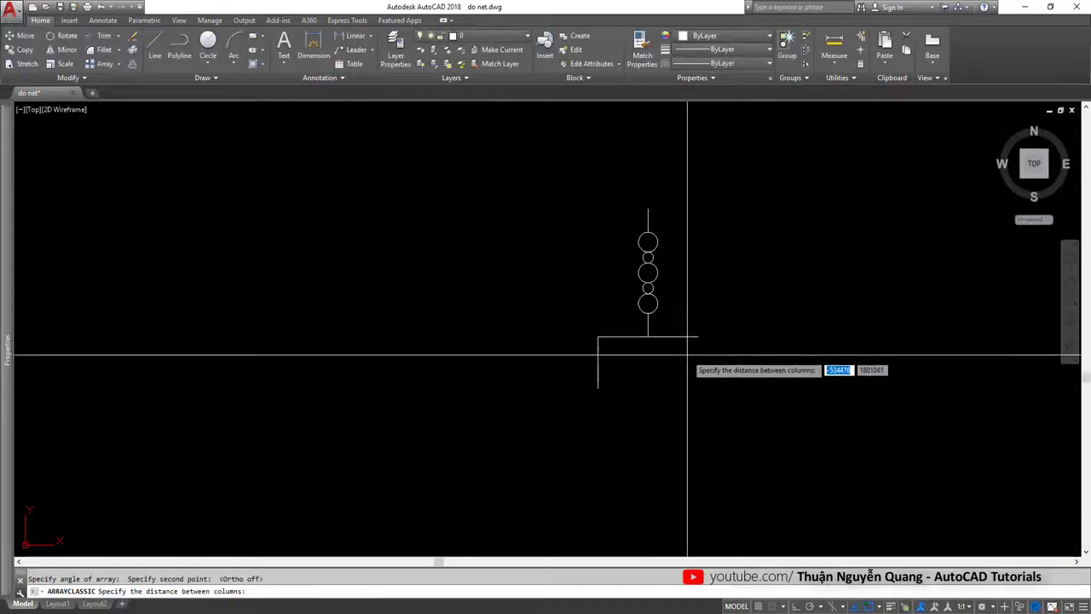
Set the column offset to 335 from the tread's two endpoints, then move the dialog left
click(598, 388)
click(699, 336)
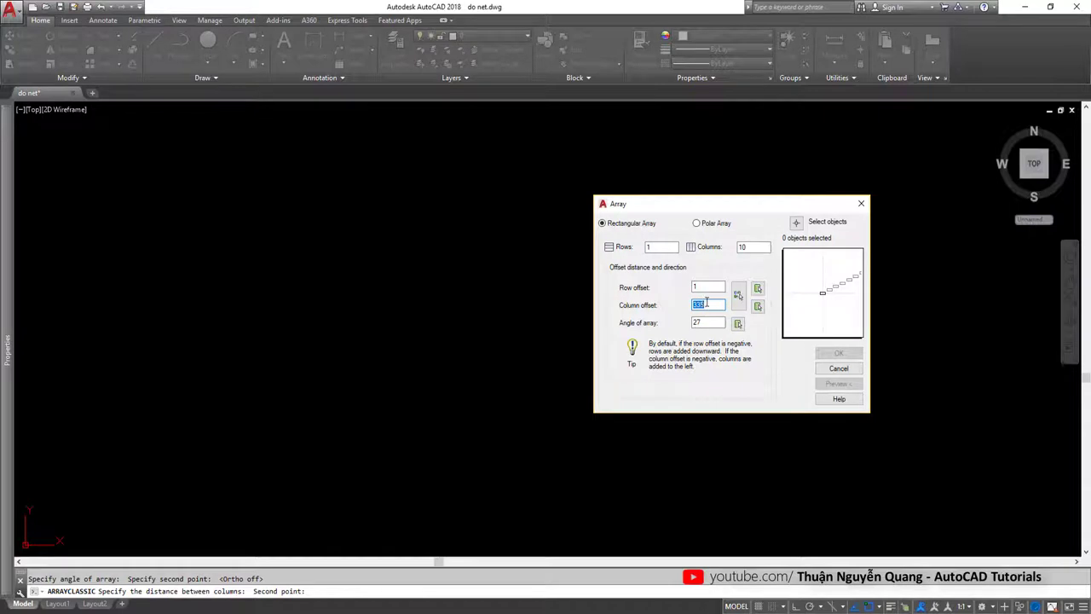
drag(707, 213, 350, 256)
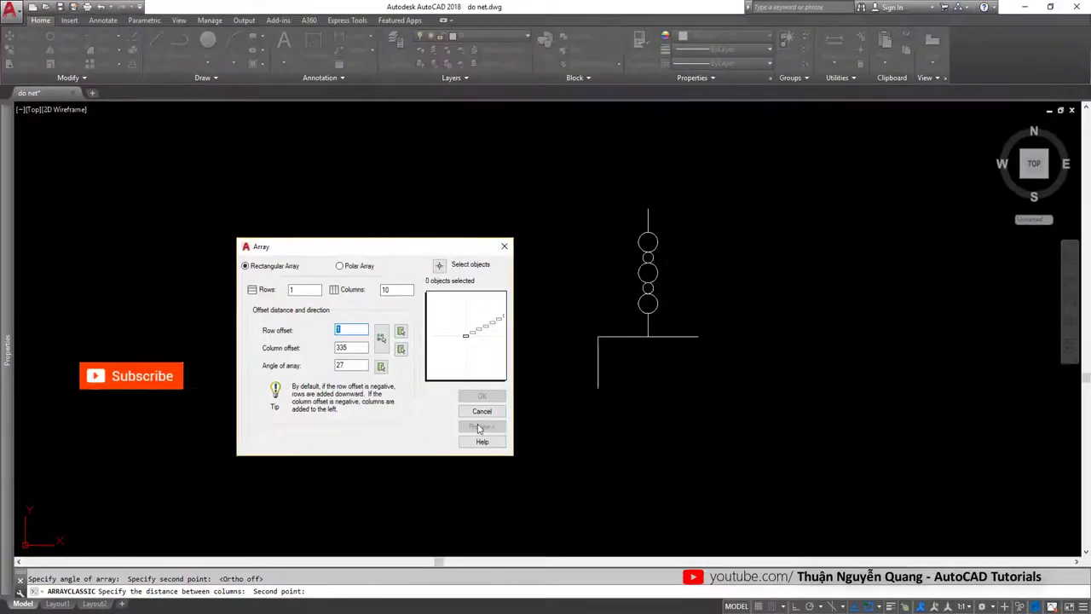
Window-select the nine baluster and step objects as the array source
click(439, 267)
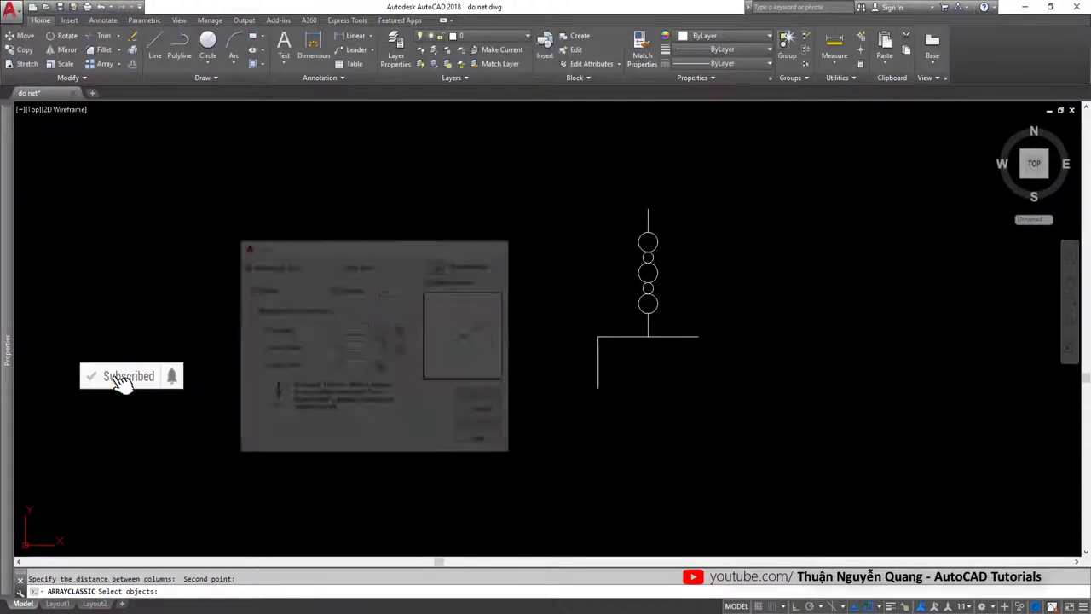
click(480, 168)
click(673, 399)
key(Return)
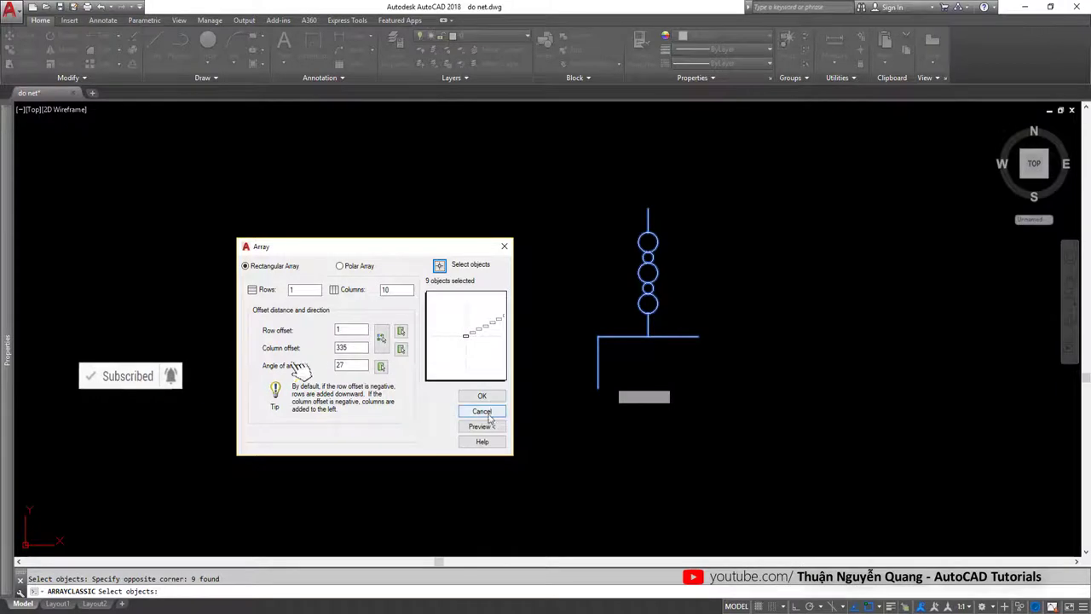
Preview the ten-copy diagonal array climbing at 27°, then apply it
click(481, 426)
mouse_move(622, 372)
middle_down()
mouse_move(463, 438)
mouse_move(440, 433)
middle_up()
scroll(441, 434, down, 2)
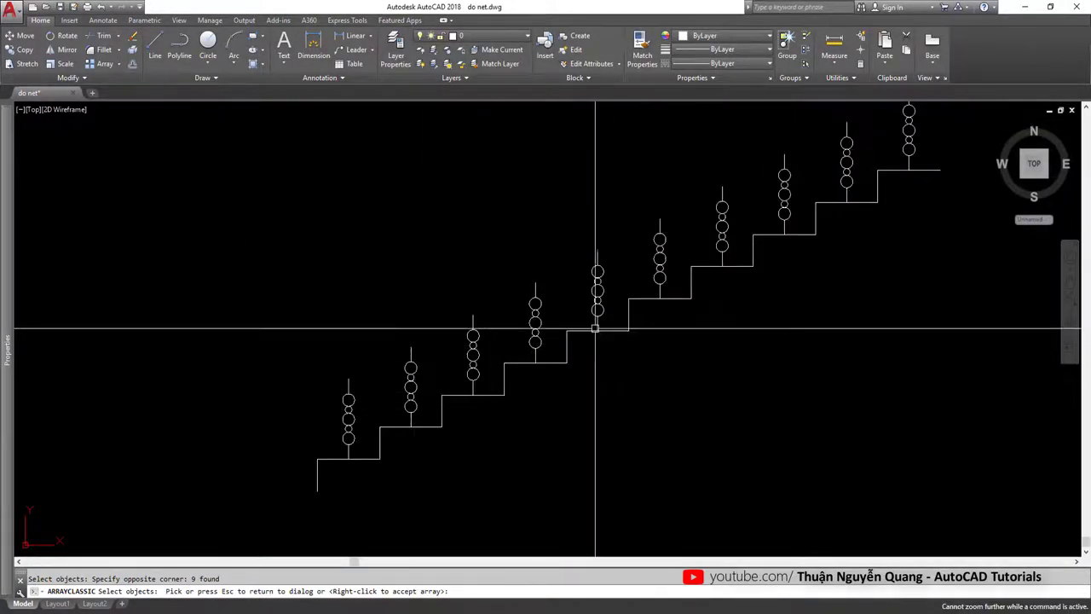
middle_drag(597, 382, 486, 400)
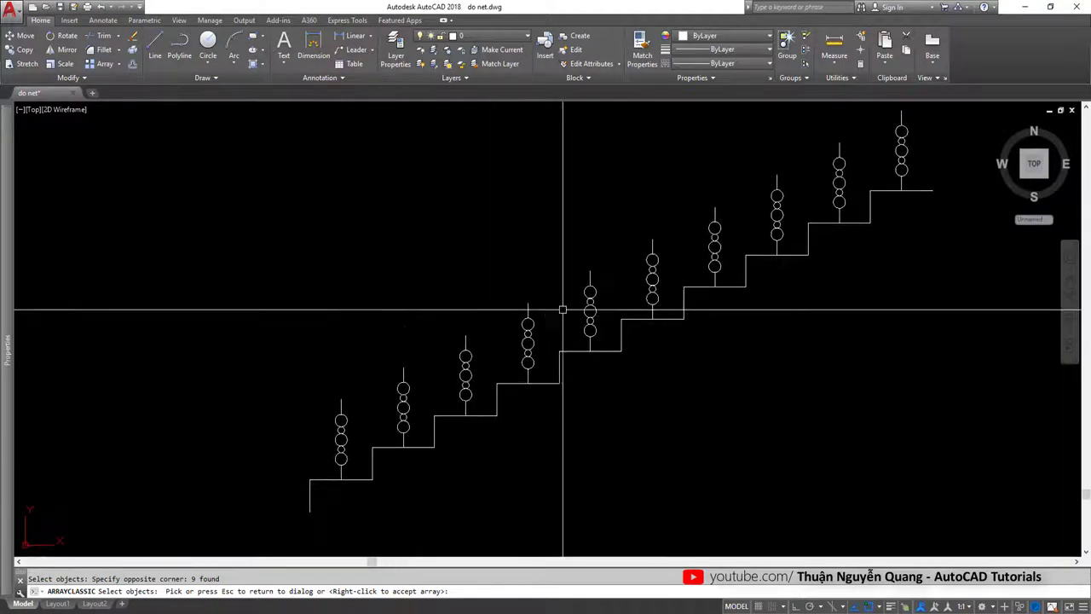
click(534, 334)
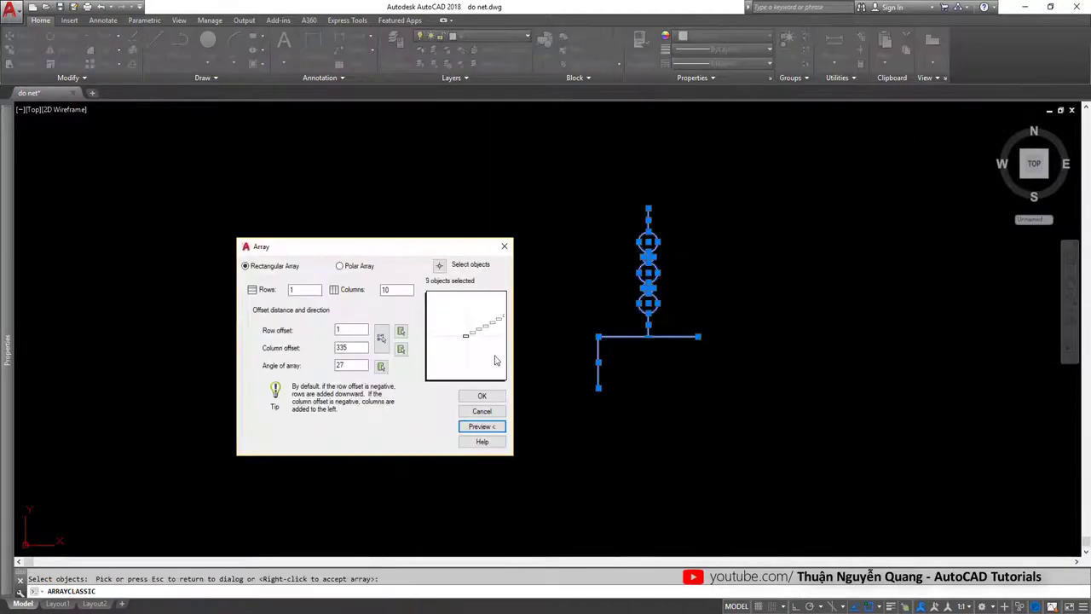
click(481, 398)
scroll(730, 324, down, 2)
scroll(555, 316, down, 1)
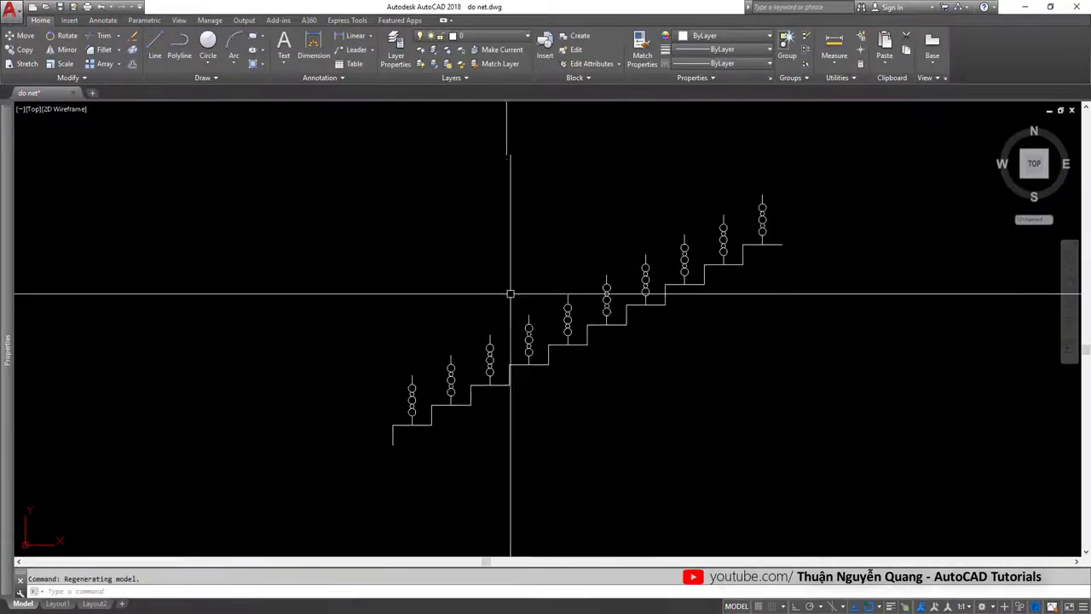
Draw a PL handrail from the first baluster's top to the last baluster's top
scroll(477, 299, up, 2)
text(pl)
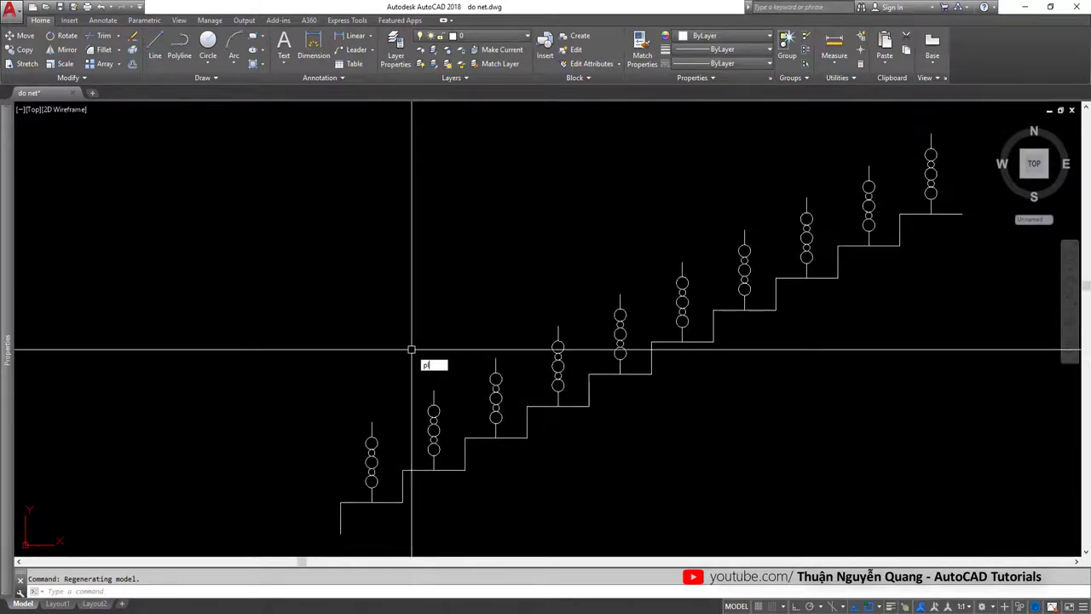
key(Return)
click(371, 422)
middle_drag(930, 154, 844, 220)
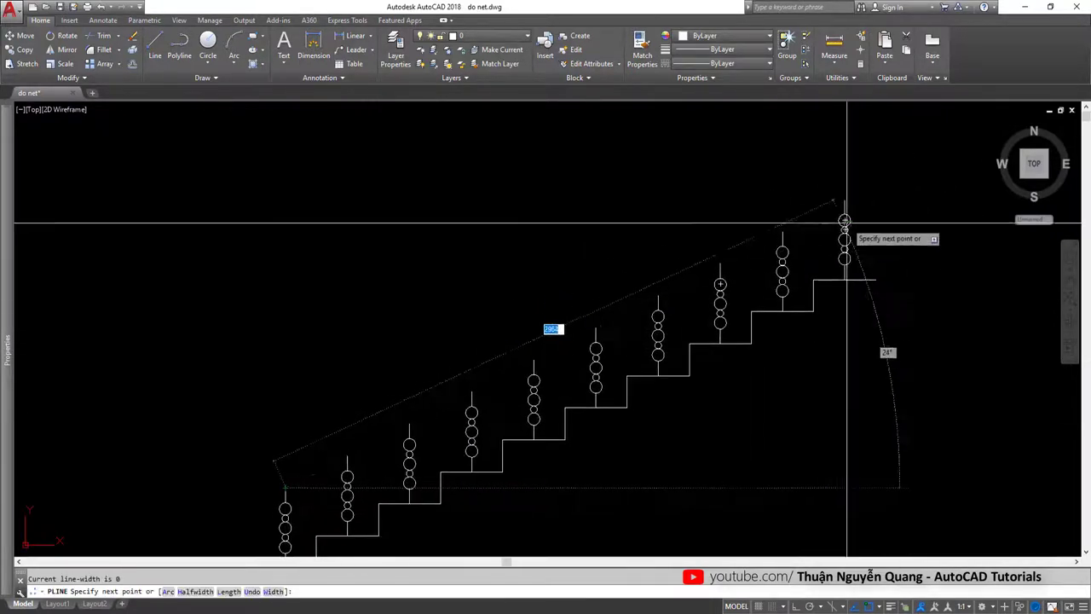
click(844, 220)
key(Escape)
Pan and zoom around the staircase to inspect the finished handrail
scroll(724, 282, up, 3)
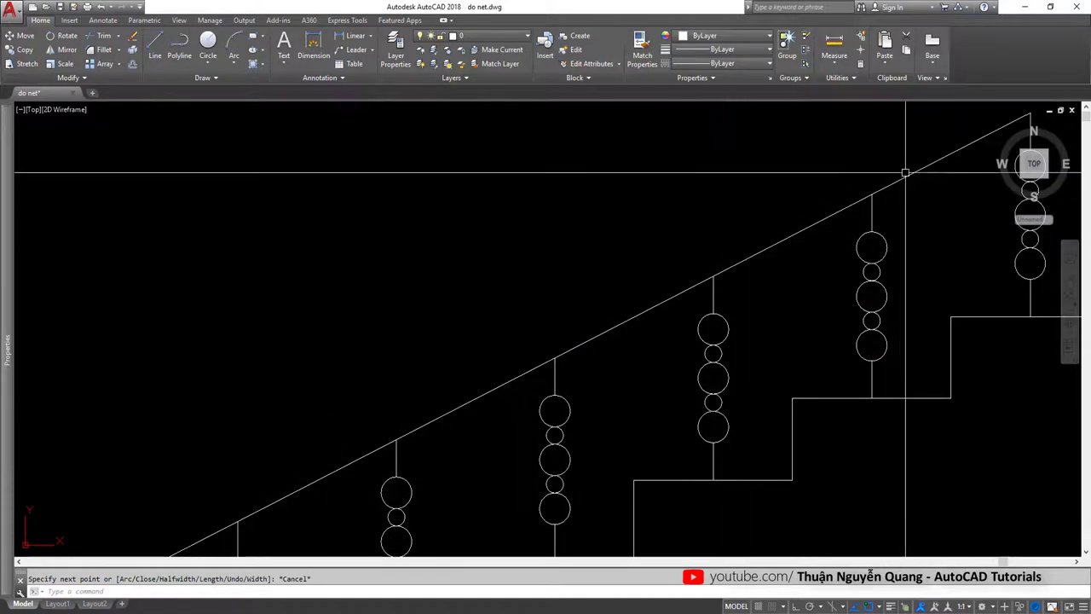
scroll(906, 173, down, 5)
scroll(743, 281, up, 2)
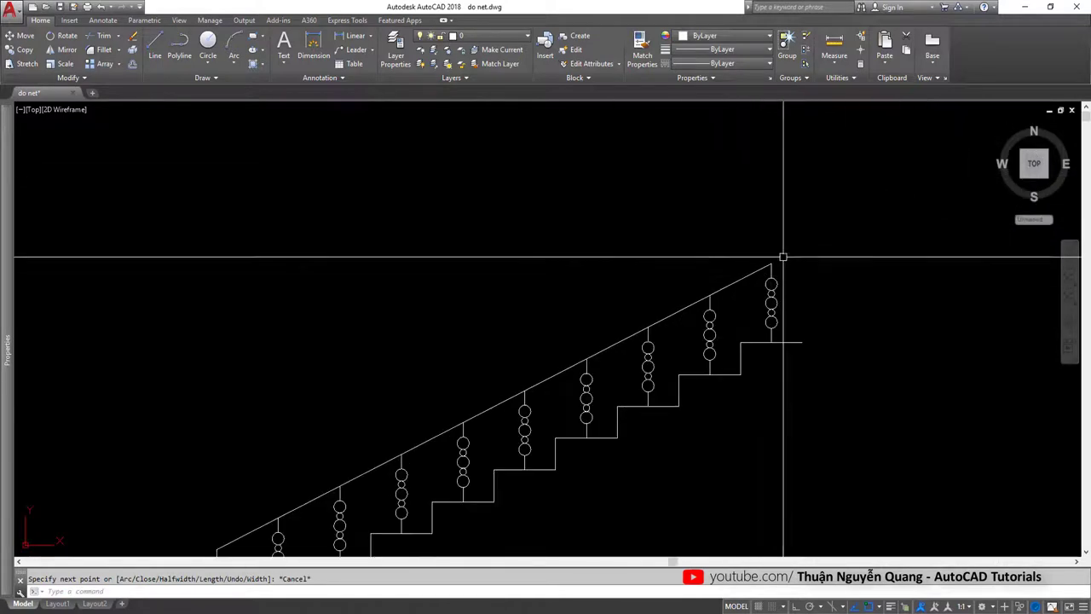
middle_drag(608, 344, 712, 231)
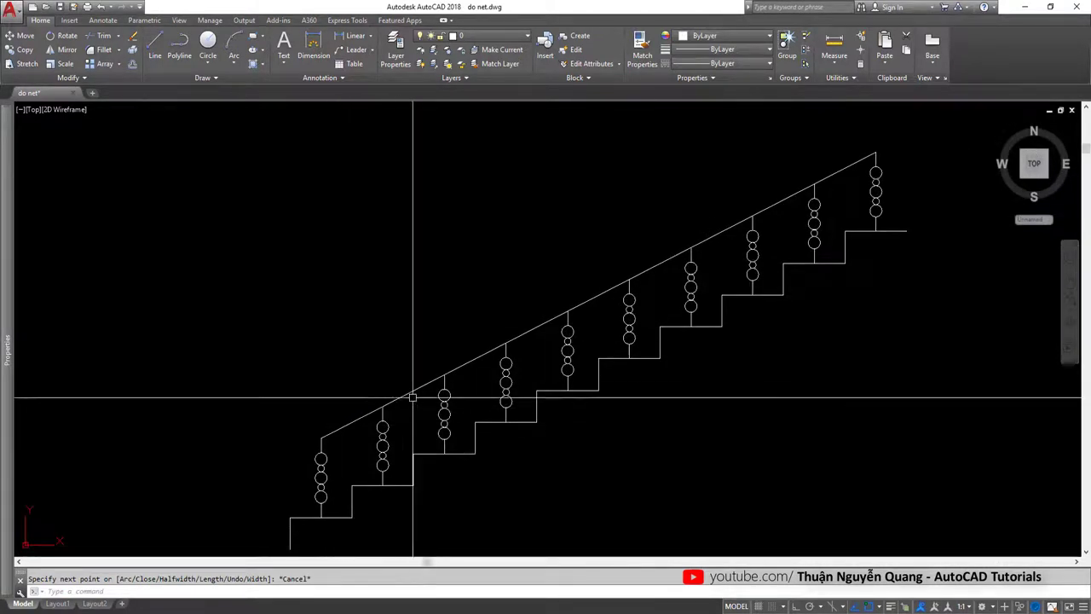
scroll(412, 397, down, 4)
scroll(441, 414, up, 2)
middle_drag(440, 414, 485, 383)
scroll(486, 374, up, 2)
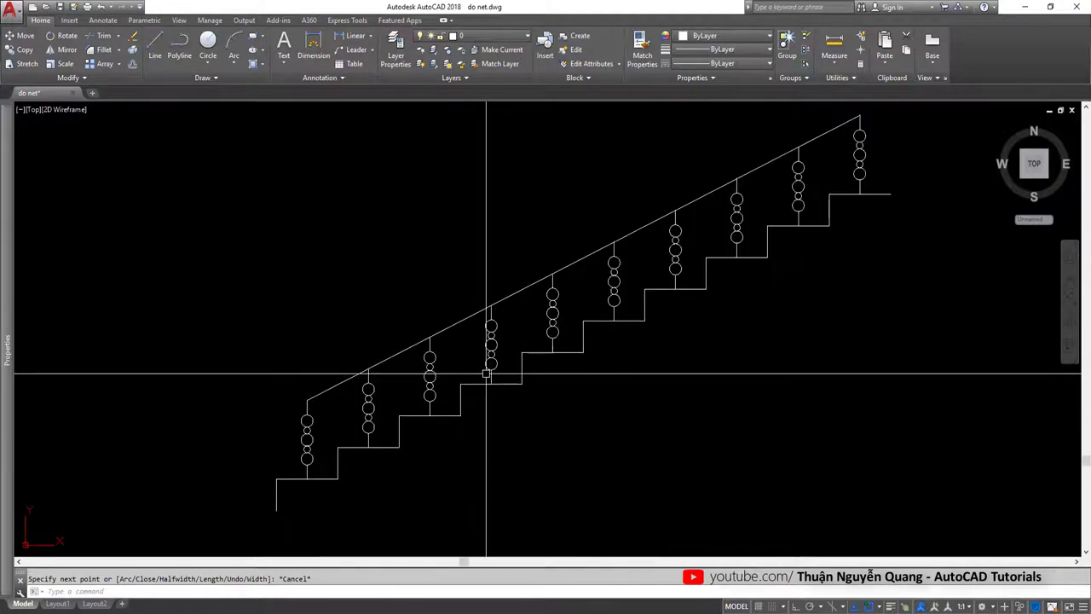
middle_drag(796, 200, 795, 225)
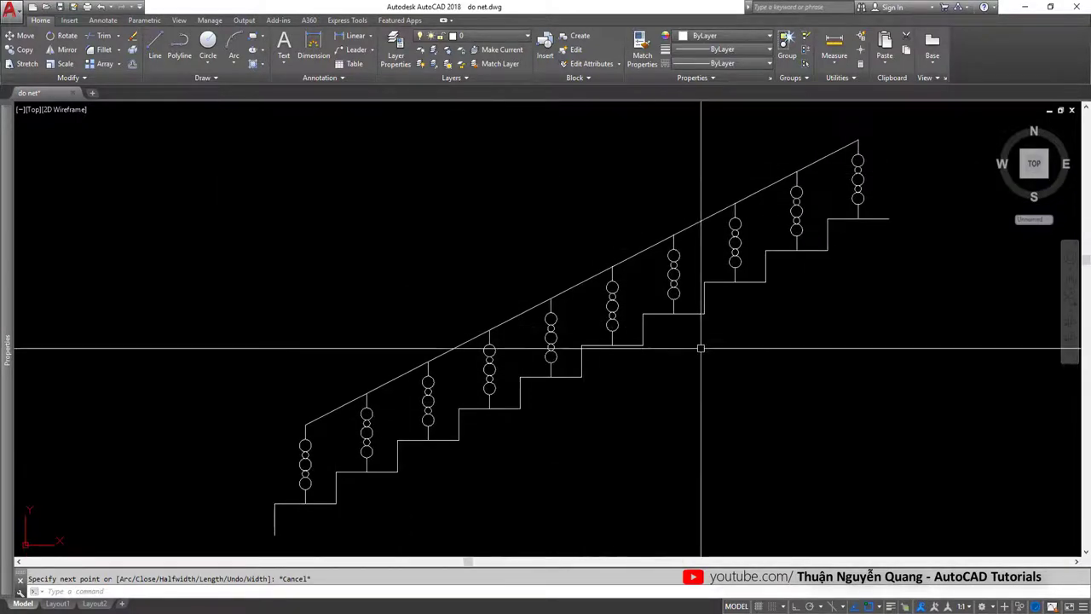